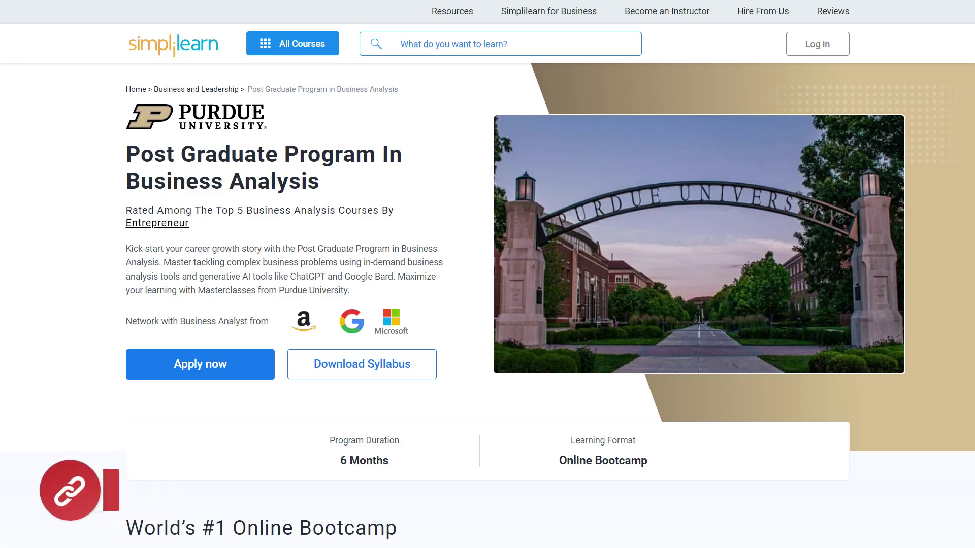
# Scroll the Simplilearn course page past Program Syllabus to the Tools Covered and Case Studies sections
pyautogui.scroll(-3, 488, 274)
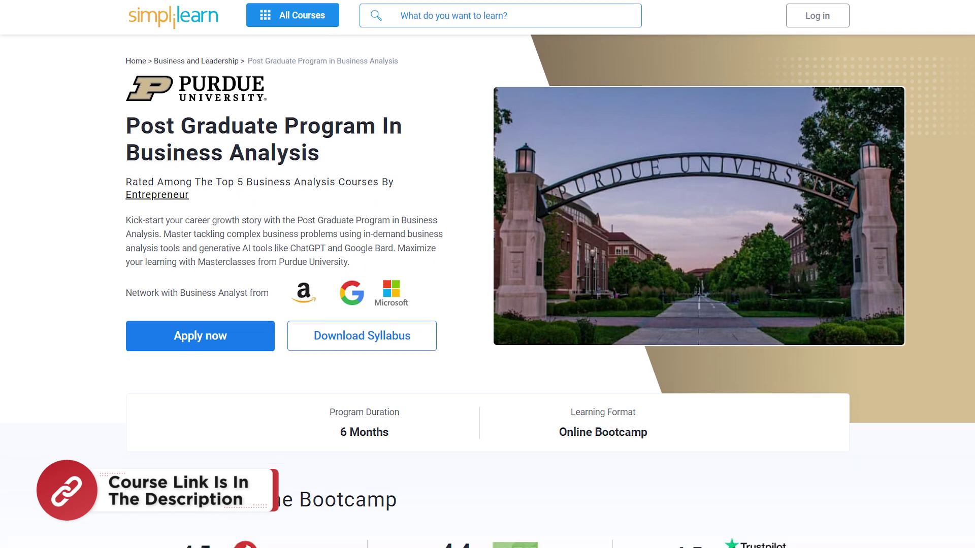
pyautogui.scroll(-3, 487, 275)
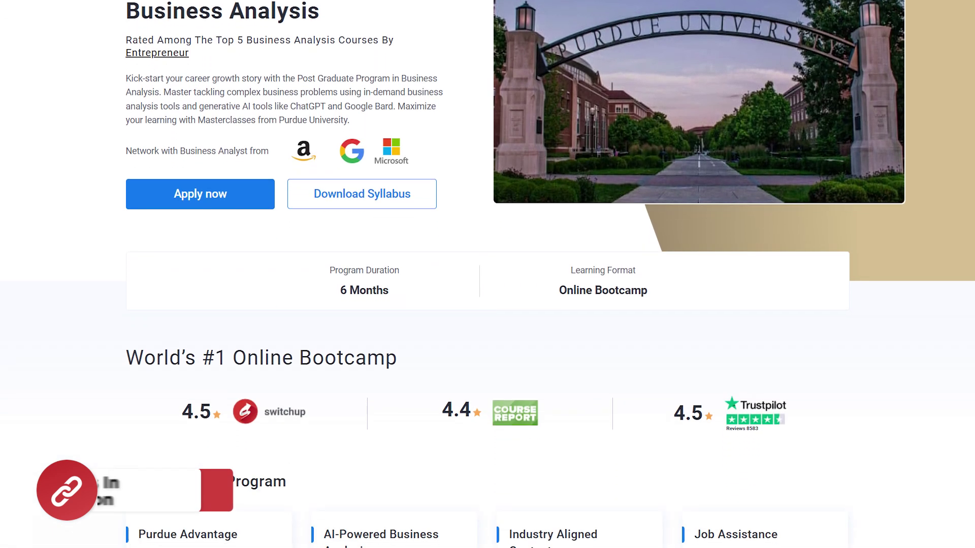
pyautogui.scroll(-3, 488, 275)
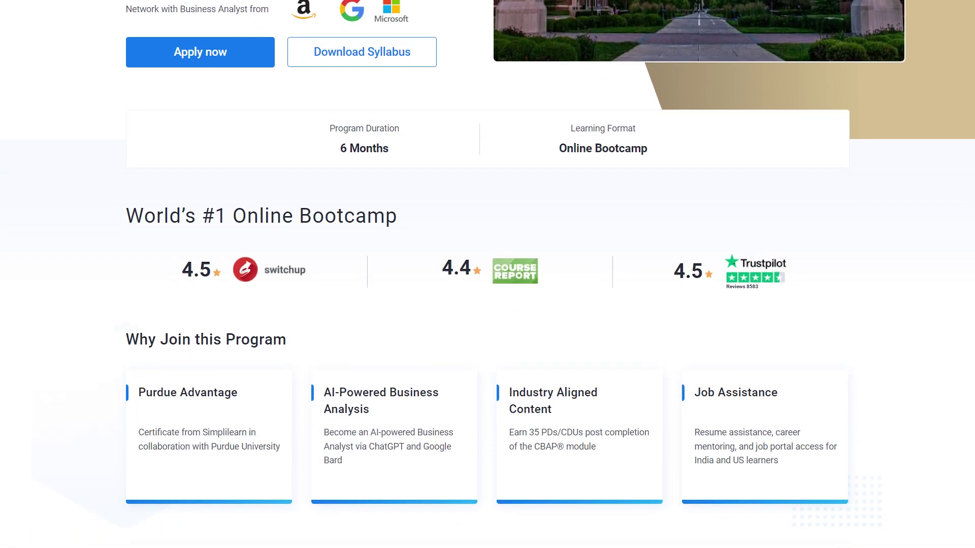
pyautogui.scroll(-3, 488, 274)
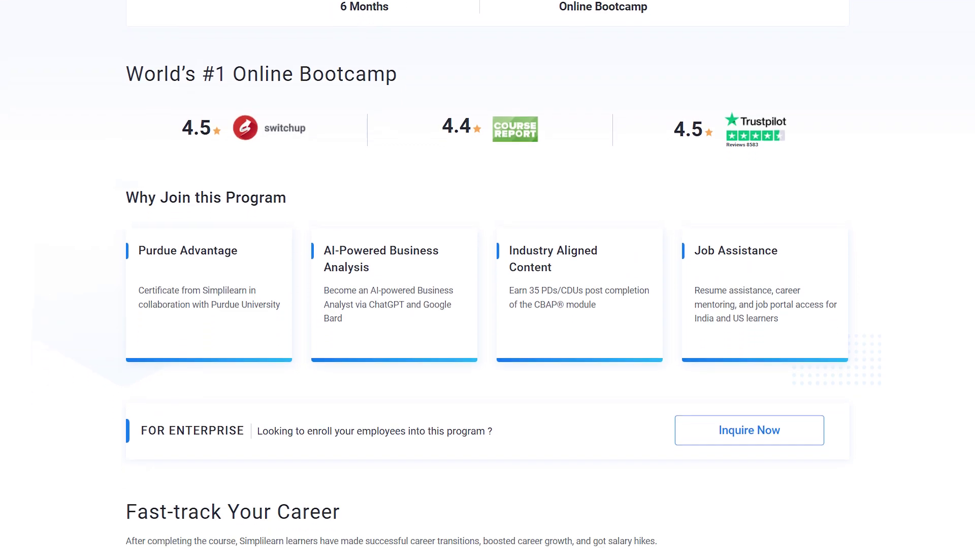
pyautogui.scroll(-3, 487, 274)
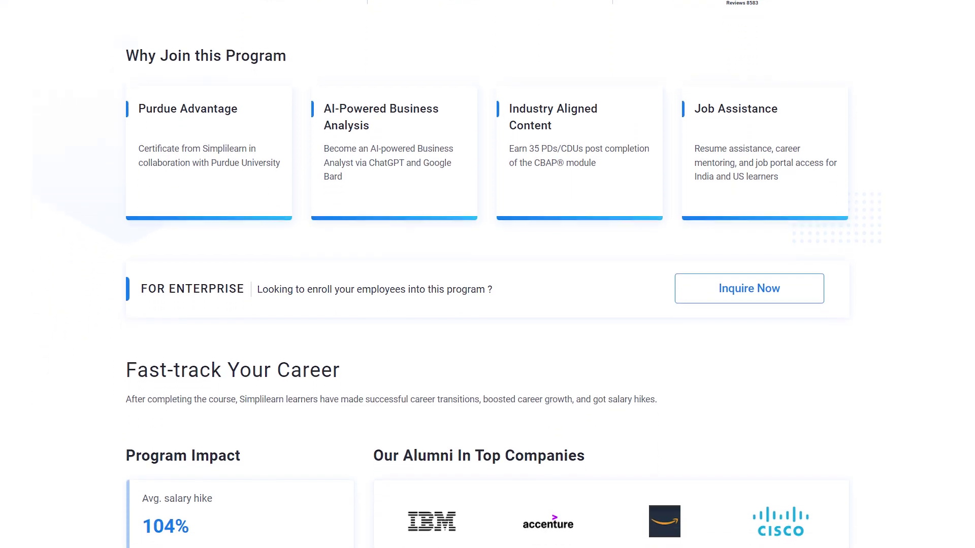
pyautogui.scroll(-3, 487, 274)
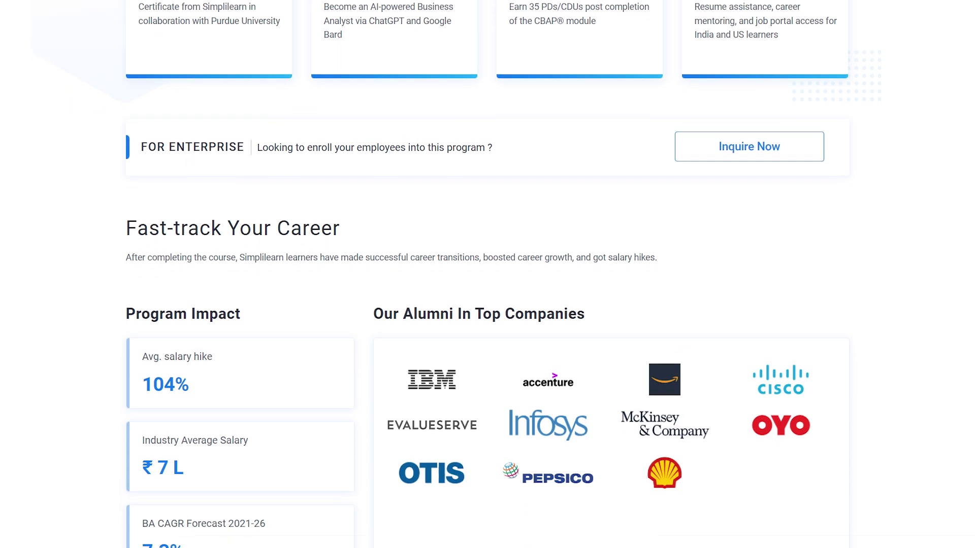
pyautogui.scroll(-3, 488, 274)
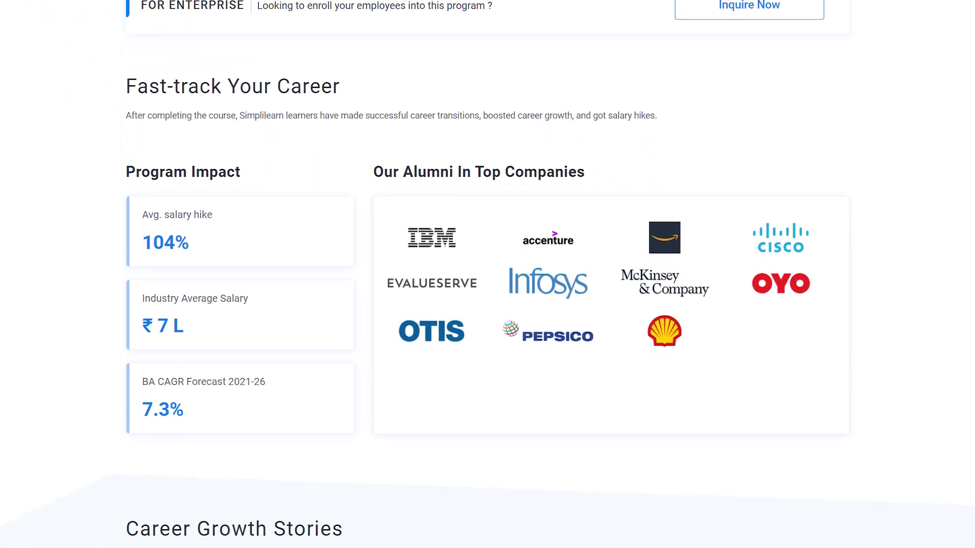
pyautogui.scroll(-3, 488, 274)
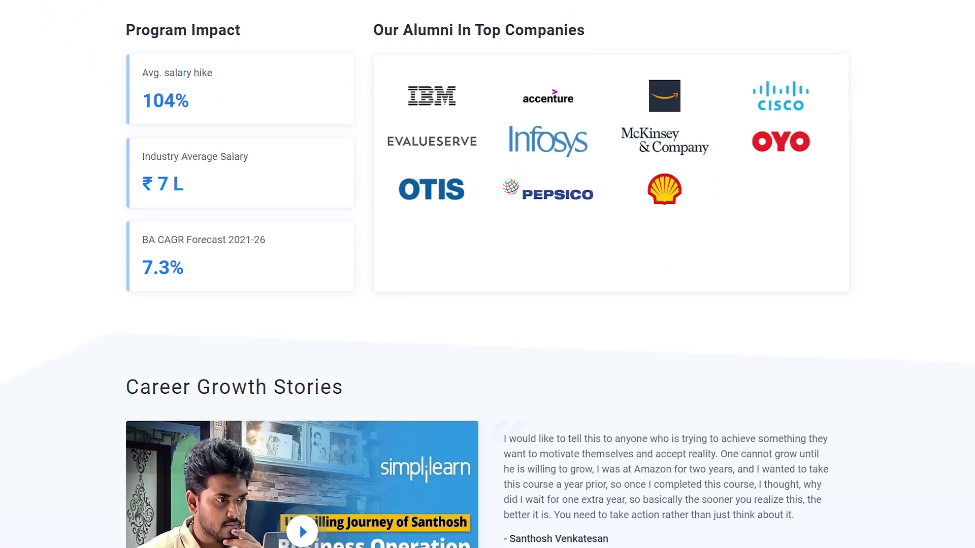
pyautogui.scroll(-3, 488, 274)
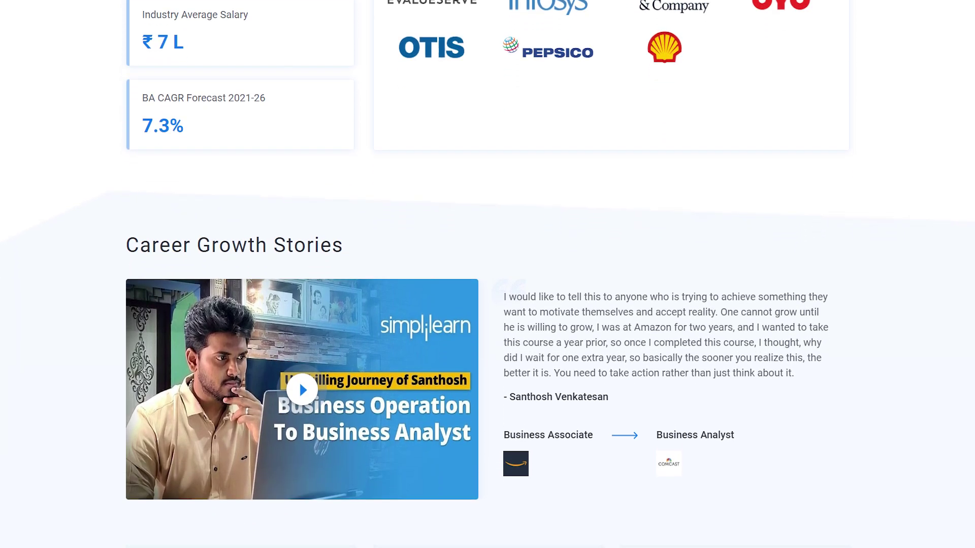
pyautogui.scroll(-3, 488, 274)
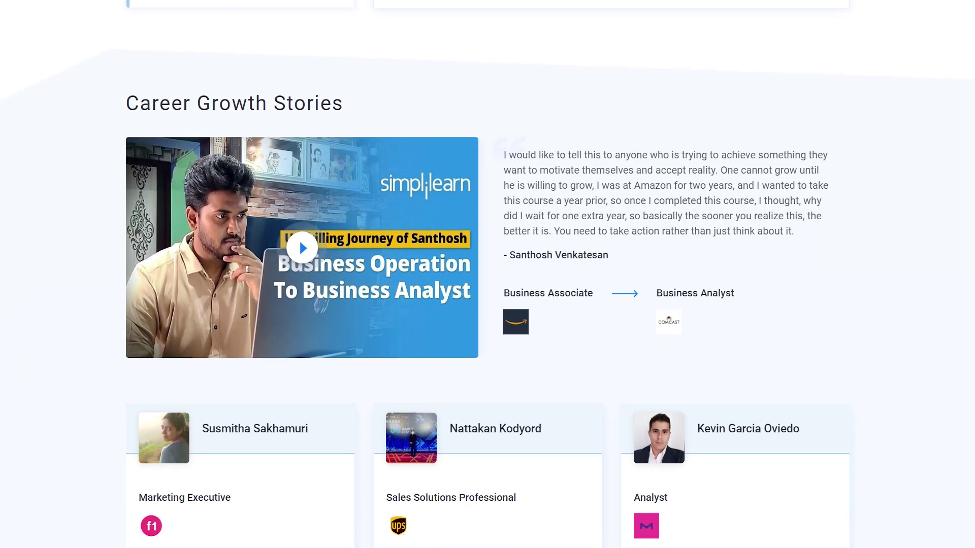
pyautogui.scroll(-3, 488, 274)
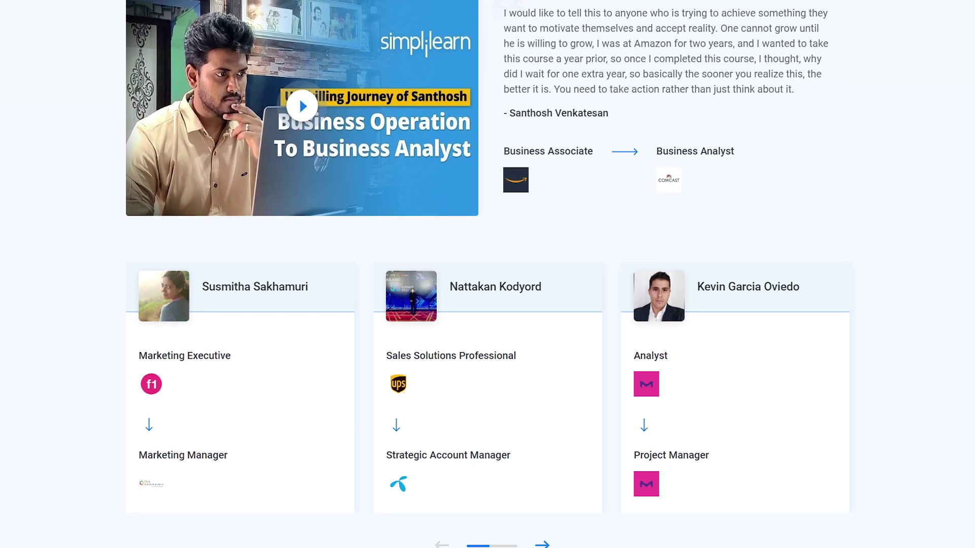
pyautogui.scroll(-3, 488, 274)
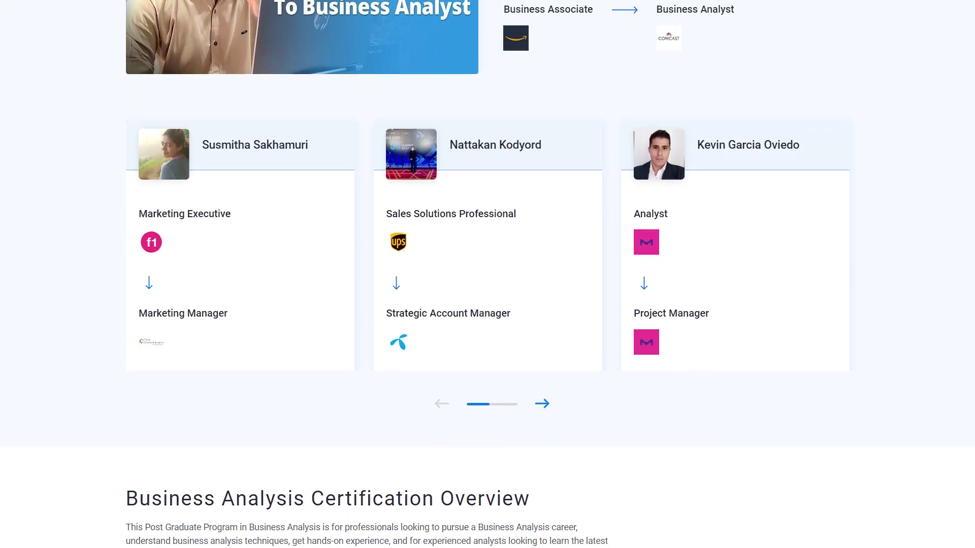
pyautogui.scroll(-3, 488, 274)
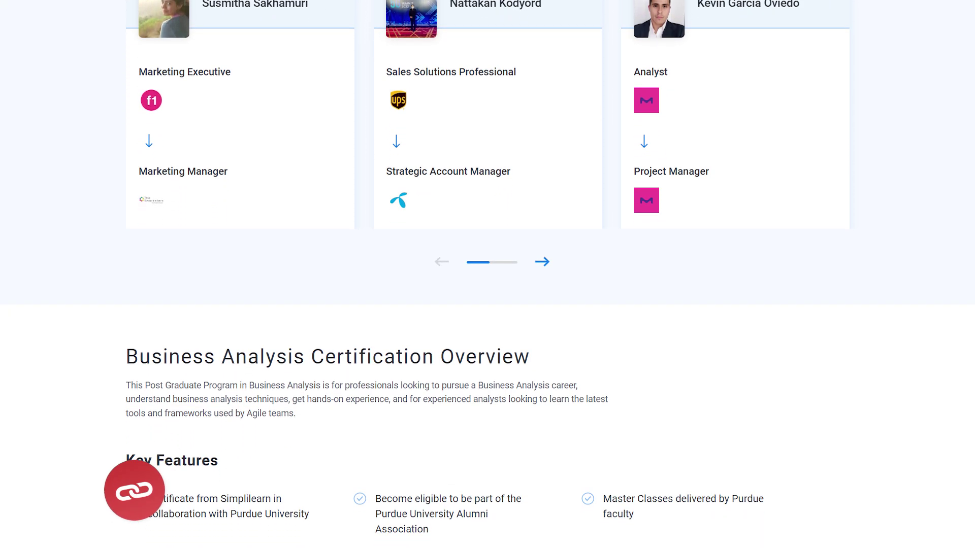
pyautogui.scroll(-3, 487, 274)
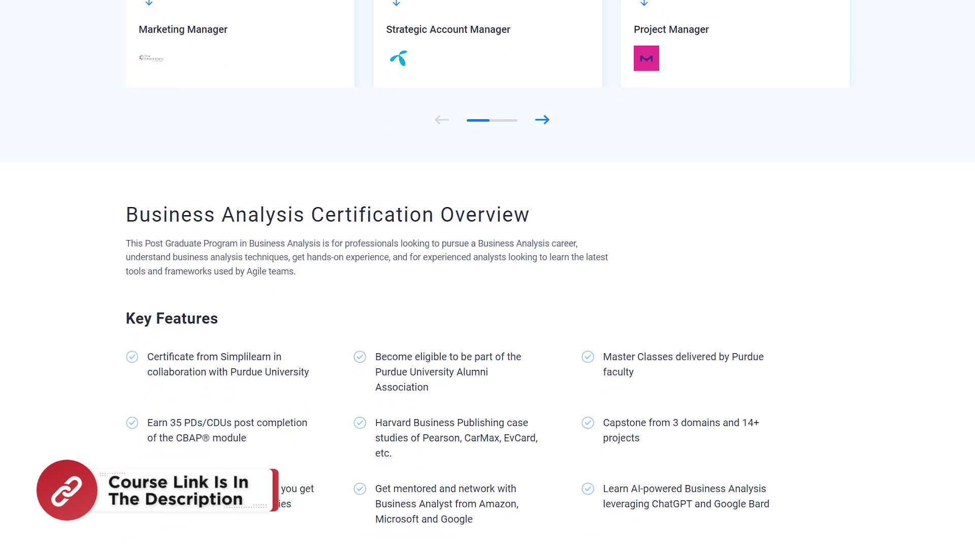
pyautogui.scroll(-3, 487, 274)
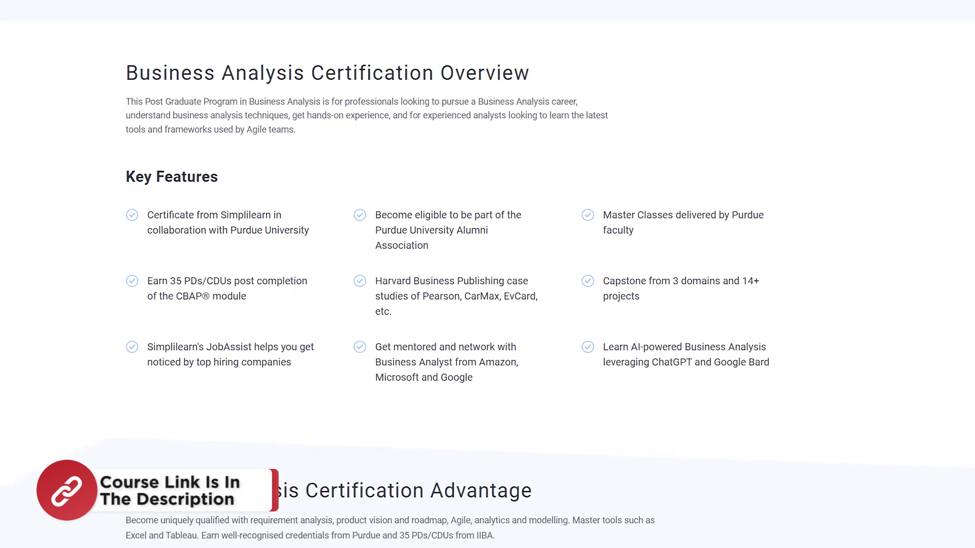
pyautogui.scroll(-3, 488, 274)
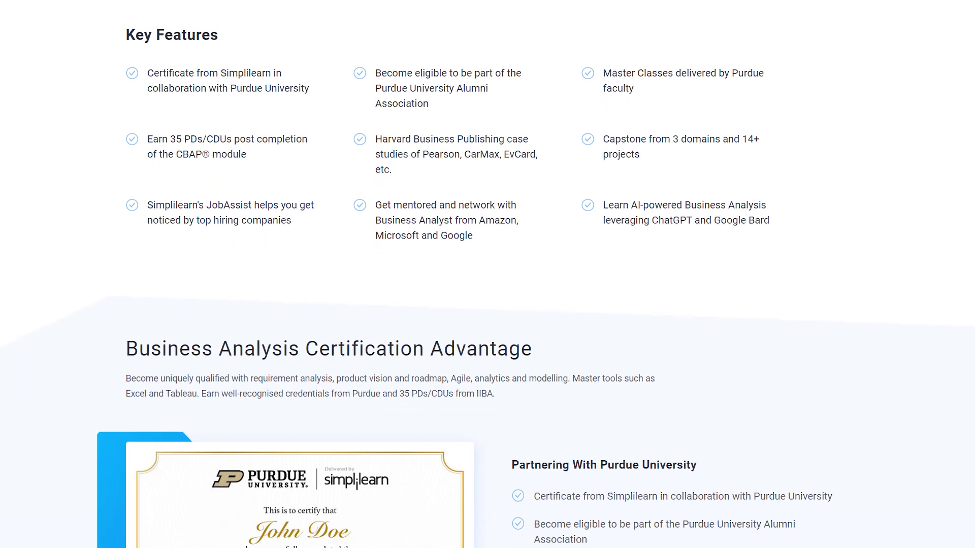
pyautogui.scroll(-3, 487, 274)
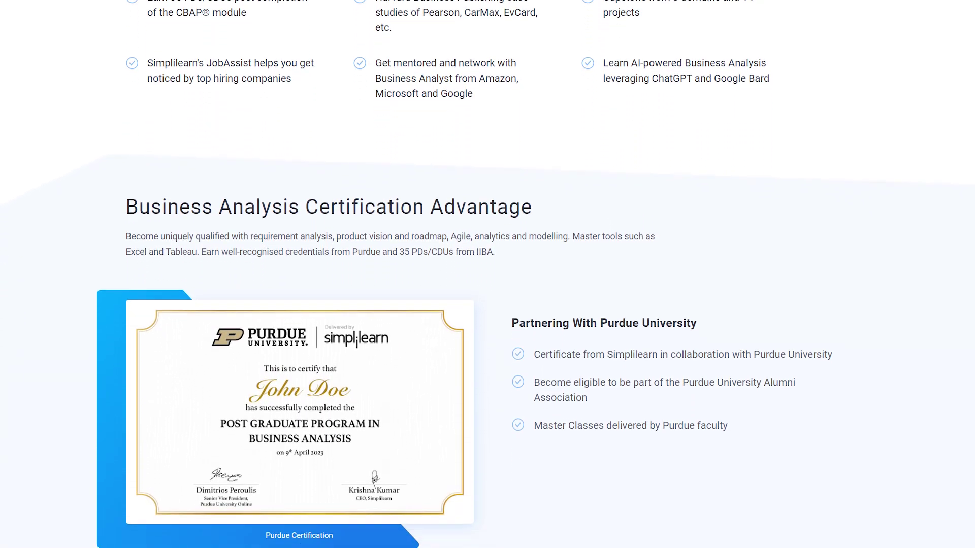
pyautogui.scroll(-3, 487, 274)
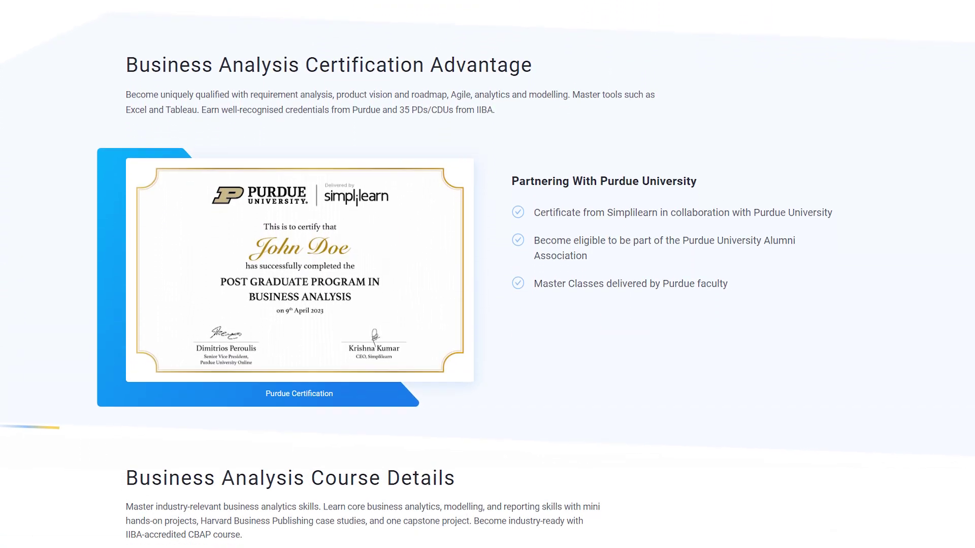
pyautogui.scroll(-3, 488, 274)
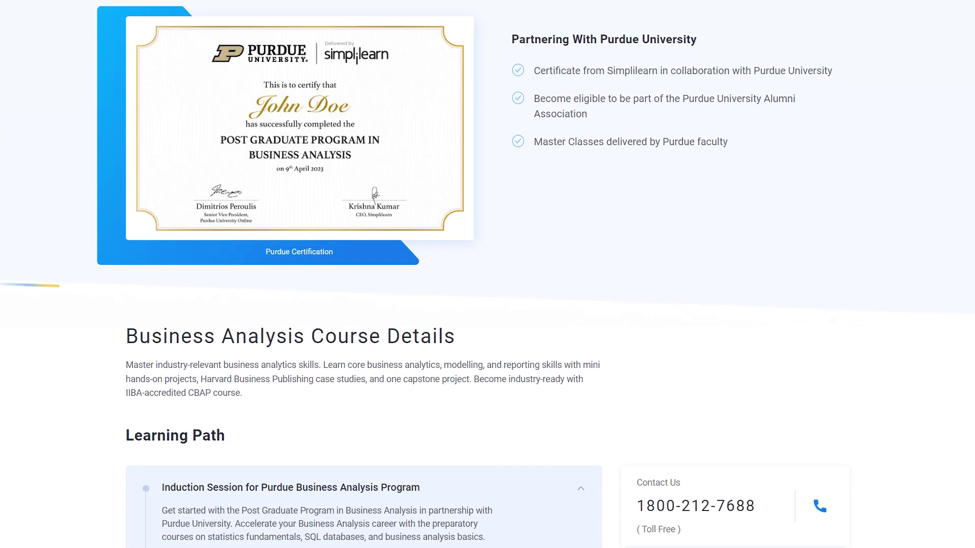
pyautogui.scroll(-3, 487, 274)
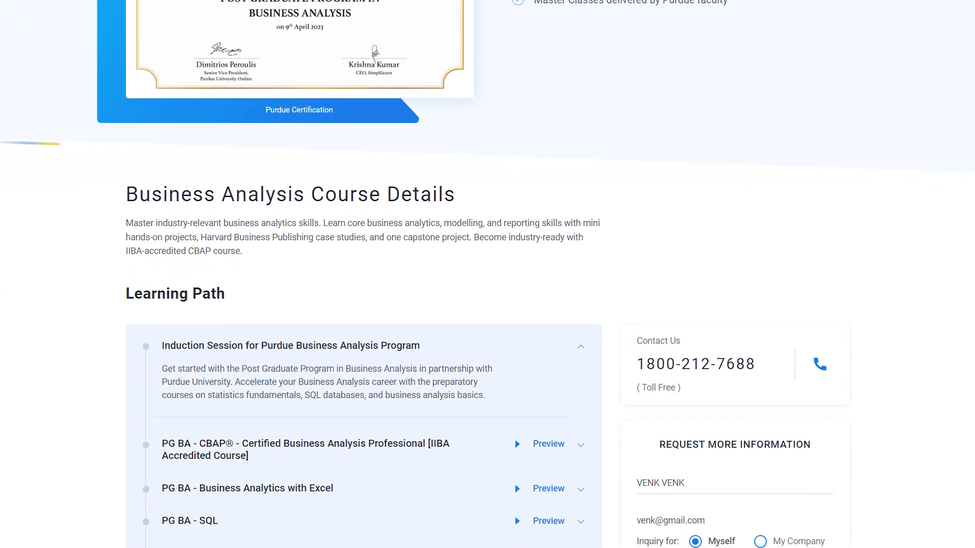
pyautogui.scroll(-3, 487, 274)
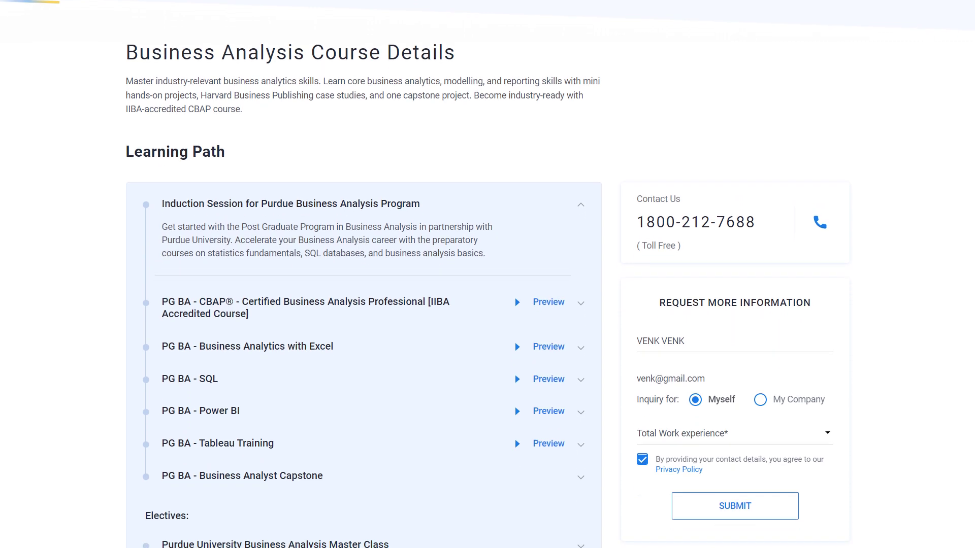
pyautogui.scroll(-3, 487, 274)
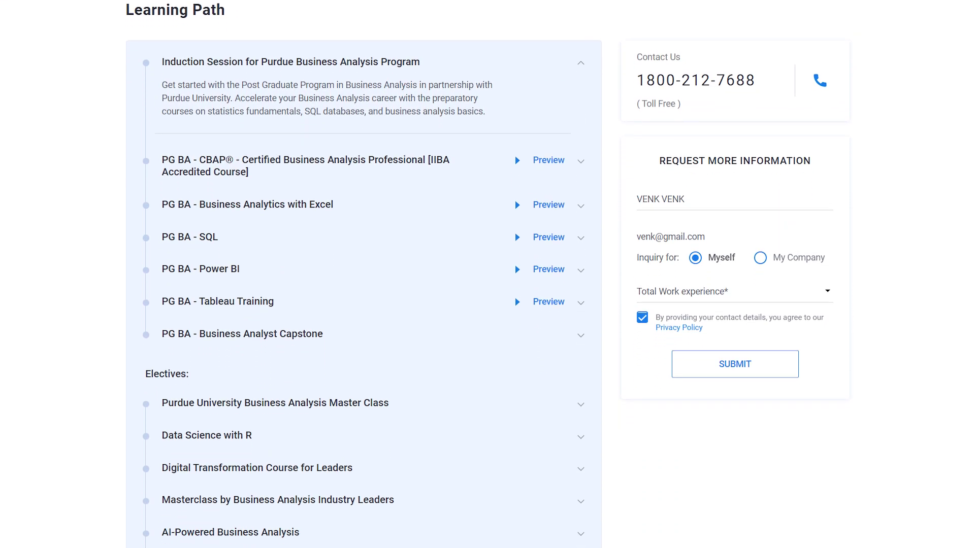
pyautogui.scroll(-3, 487, 274)
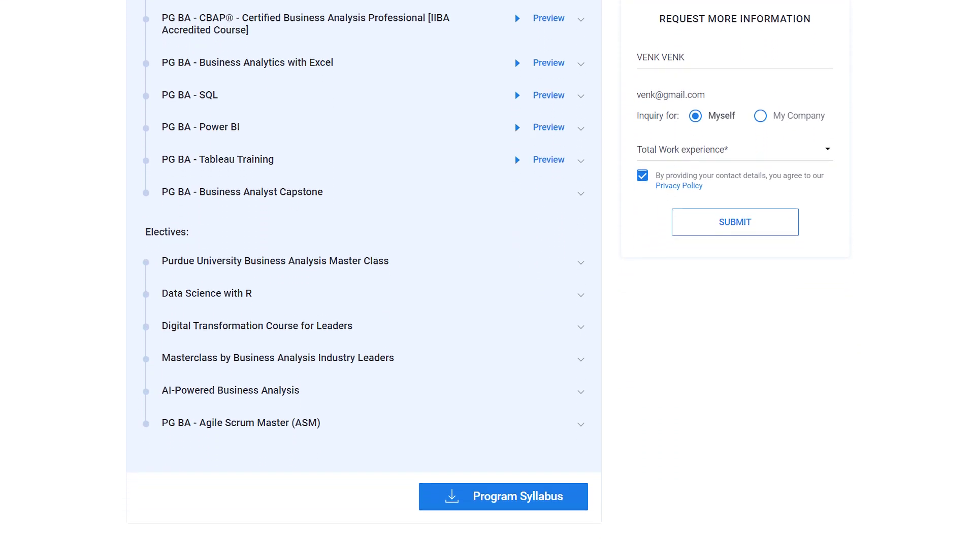
pyautogui.scroll(-3, 487, 274)
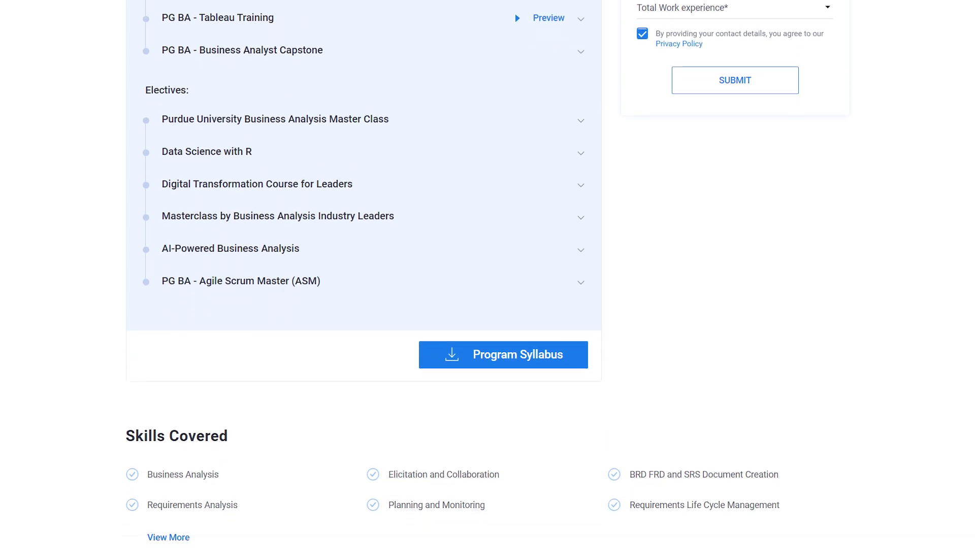
pyautogui.scroll(-3, 488, 274)
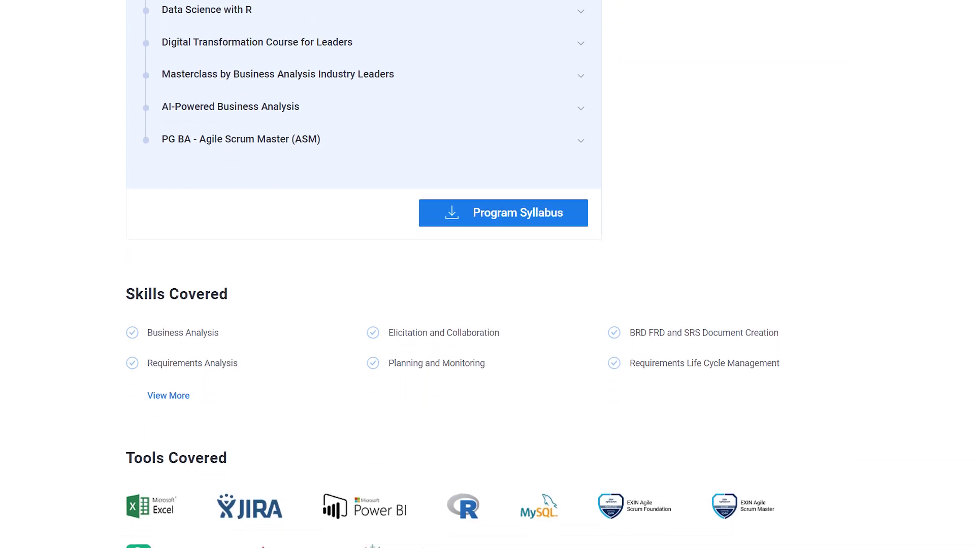
pyautogui.scroll(-3, 488, 274)
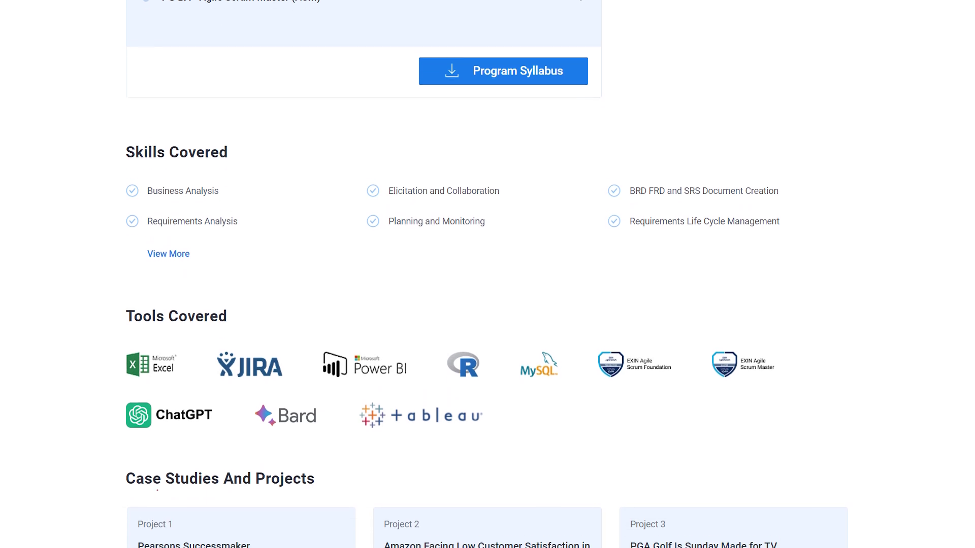
pyautogui.scroll(-1, 488, 274)
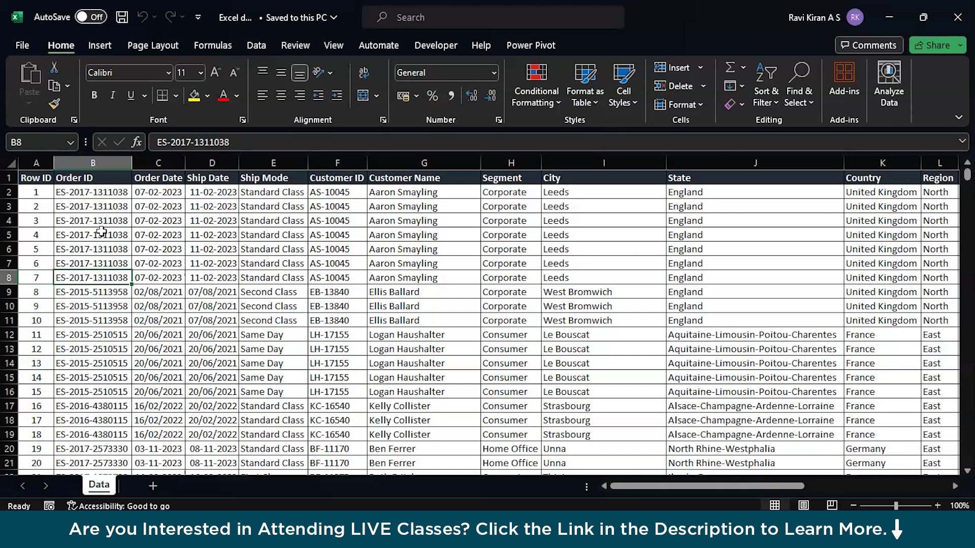
pyautogui.hscroll(5, 102, 231)
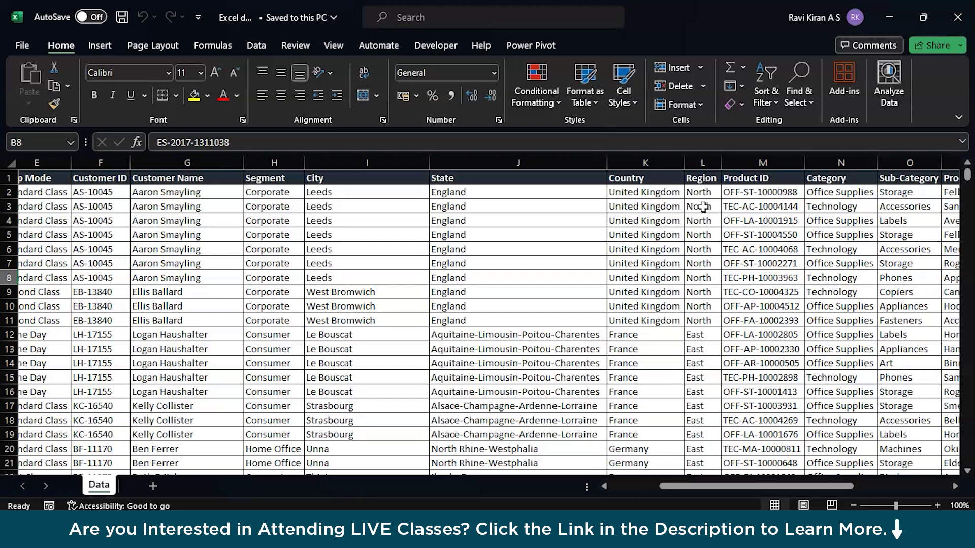
# Create a PivotTable from the Data sheet range A1:T10001 on a new worksheet
pyautogui.click(702, 207)
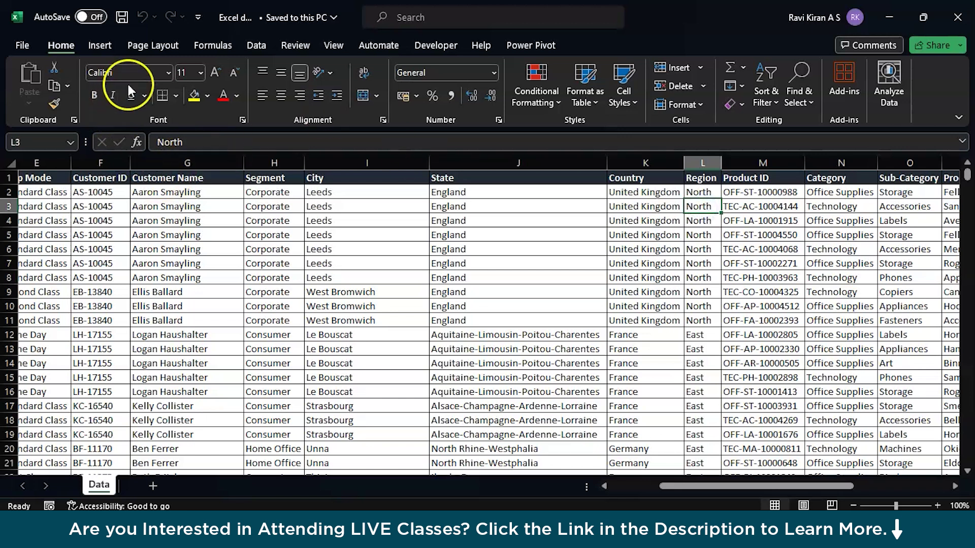
pyautogui.click(108, 48)
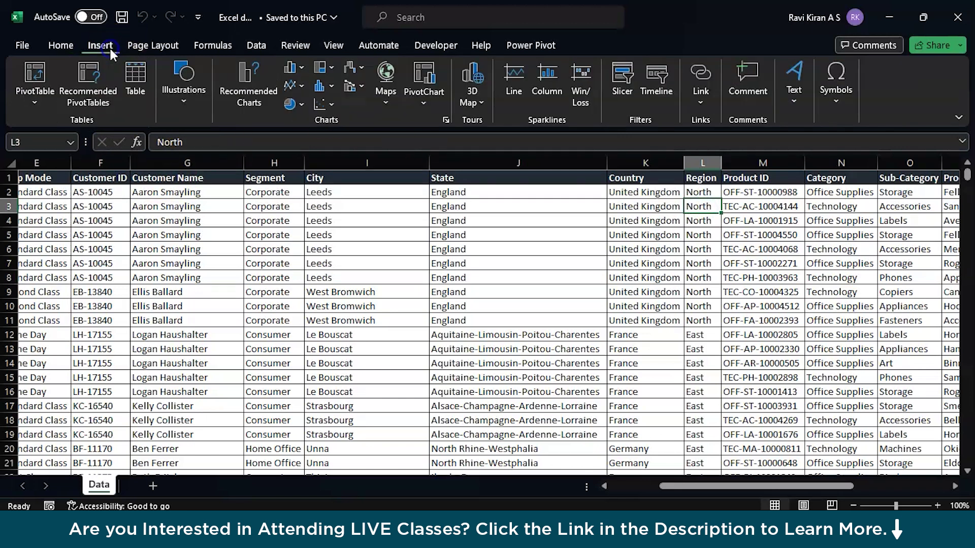
pyautogui.click(21, 90)
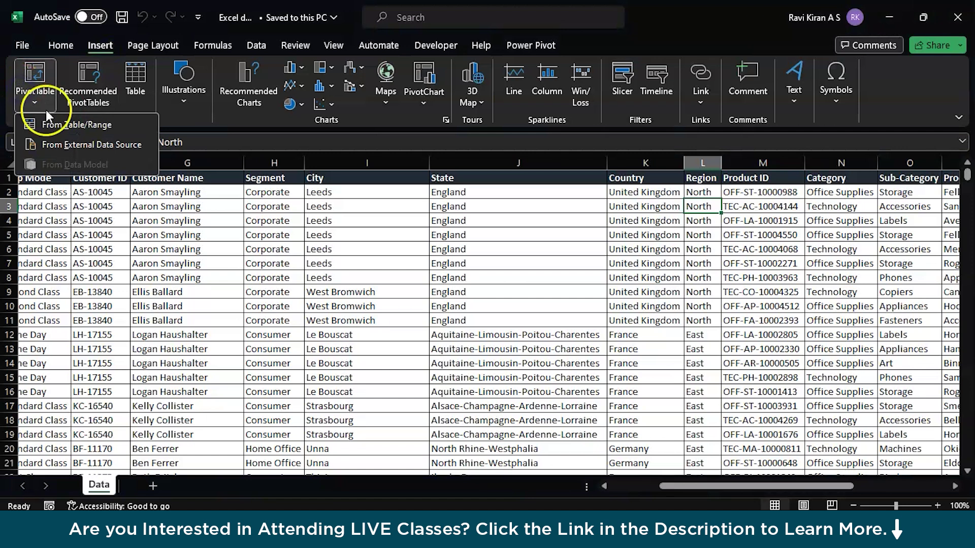
pyautogui.click(48, 123)
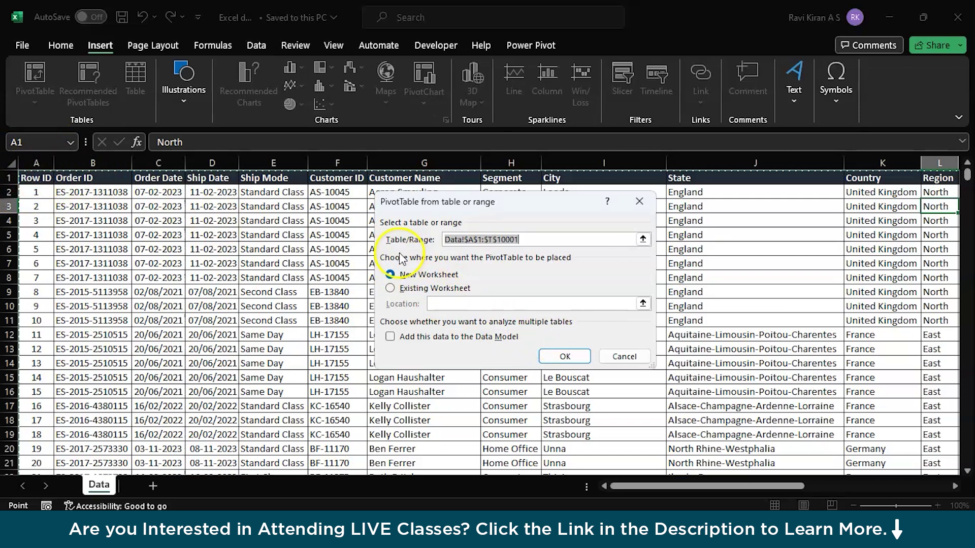
pyautogui.click(557, 361)
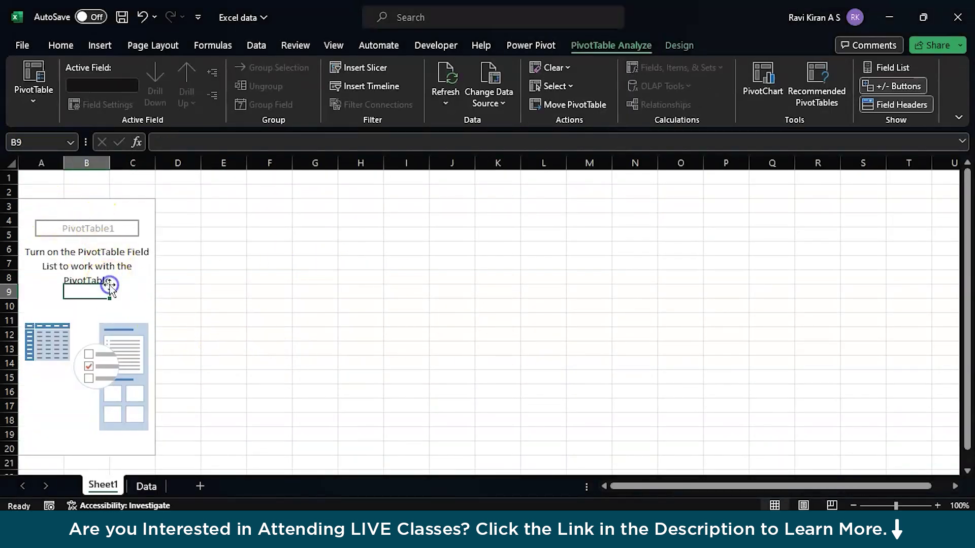
pyautogui.click(49, 339)
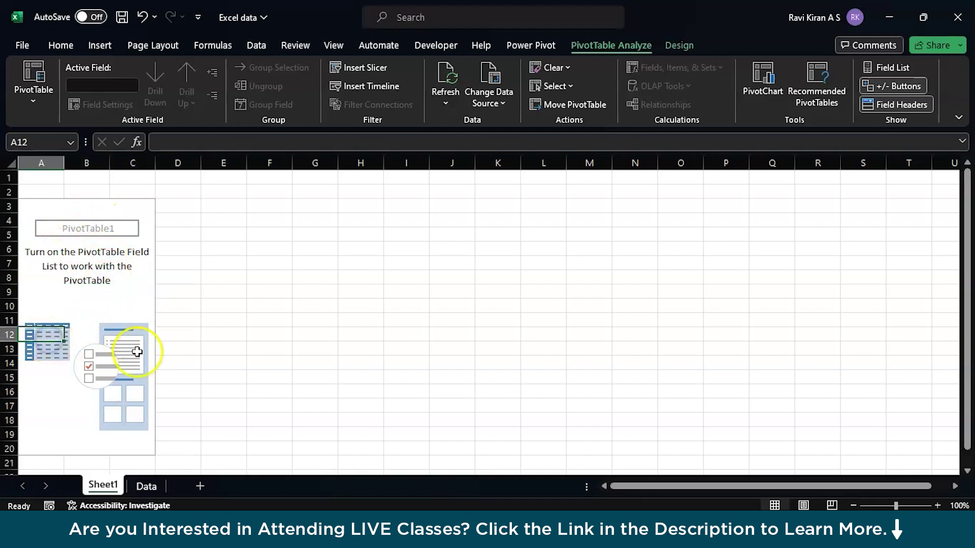
# Put Region in Rows and Sales in Values to show Sum of Sales per region
pyautogui.click(101, 230)
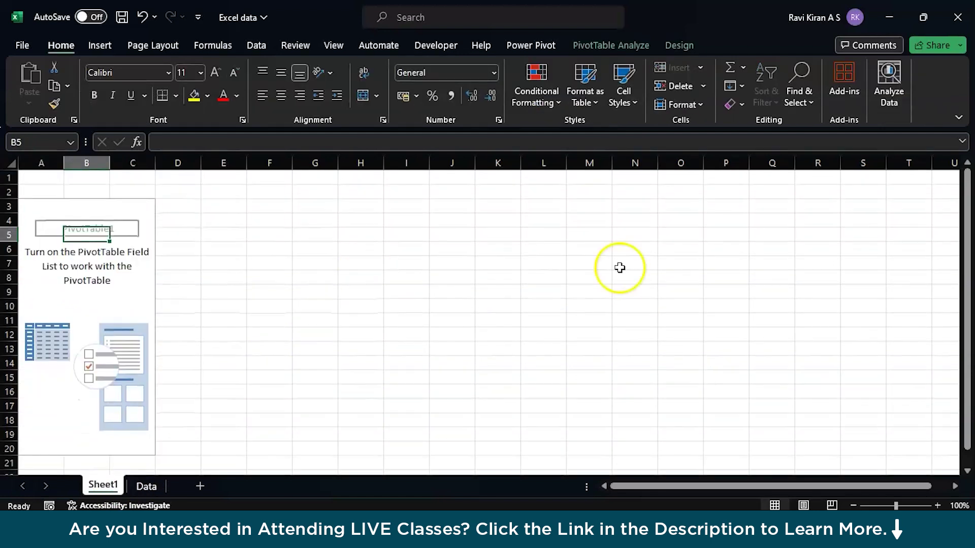
pyautogui.click(610, 45)
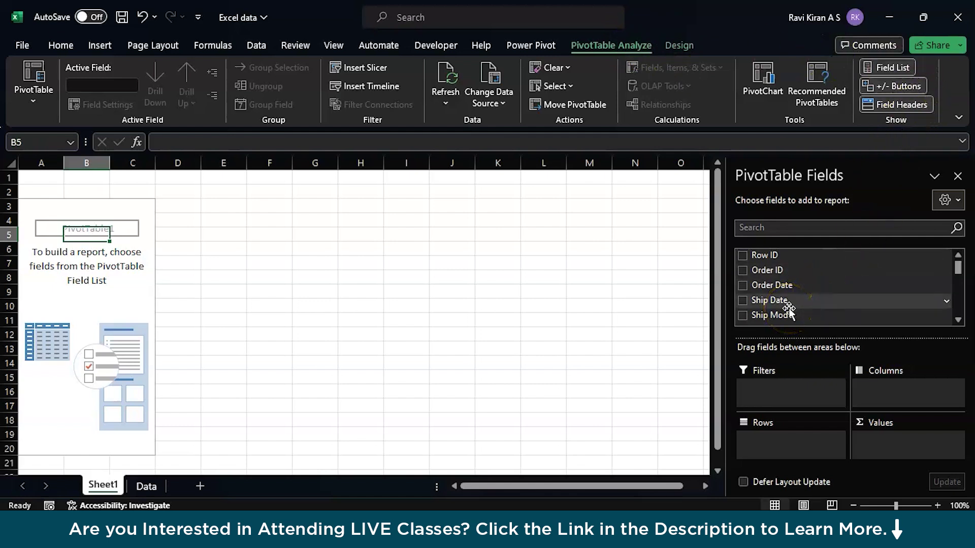
pyautogui.scroll(-3, 789, 308)
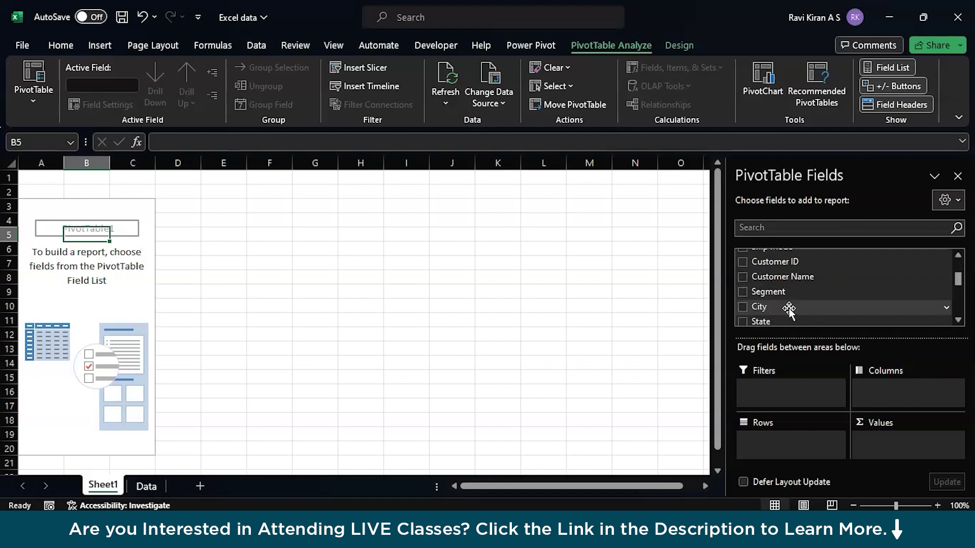
pyautogui.scroll(-2, 788, 309)
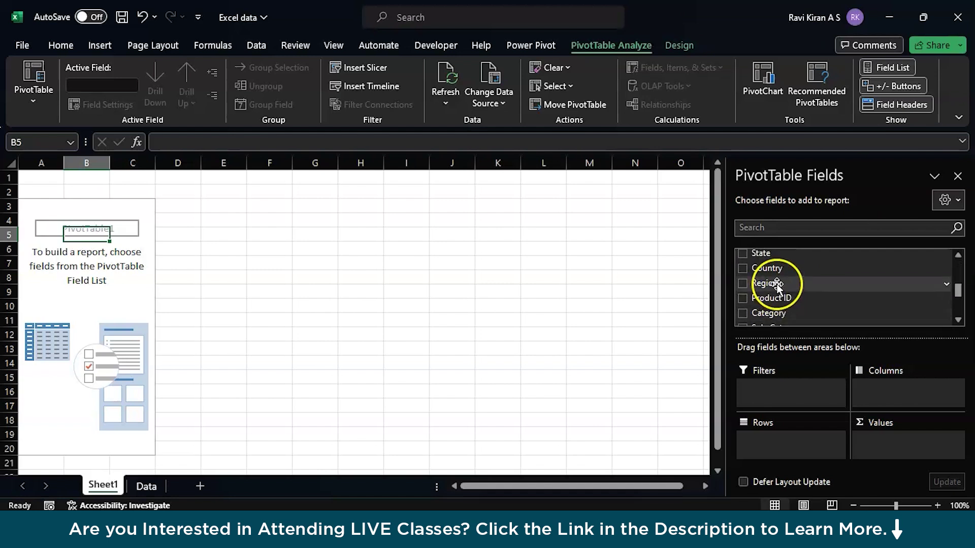
pyautogui.moveTo(777, 285); pyautogui.dragTo(768, 439)
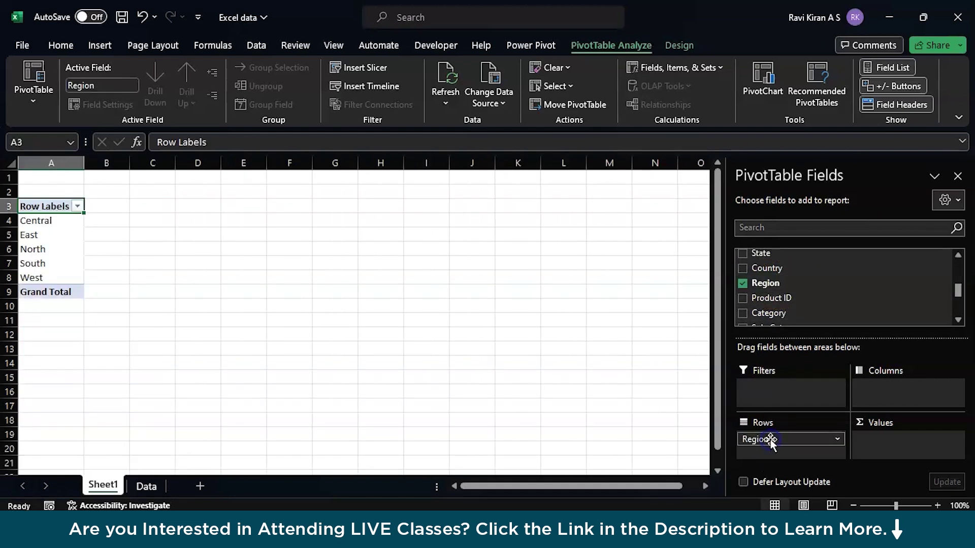
pyautogui.scroll(-3, 802, 317)
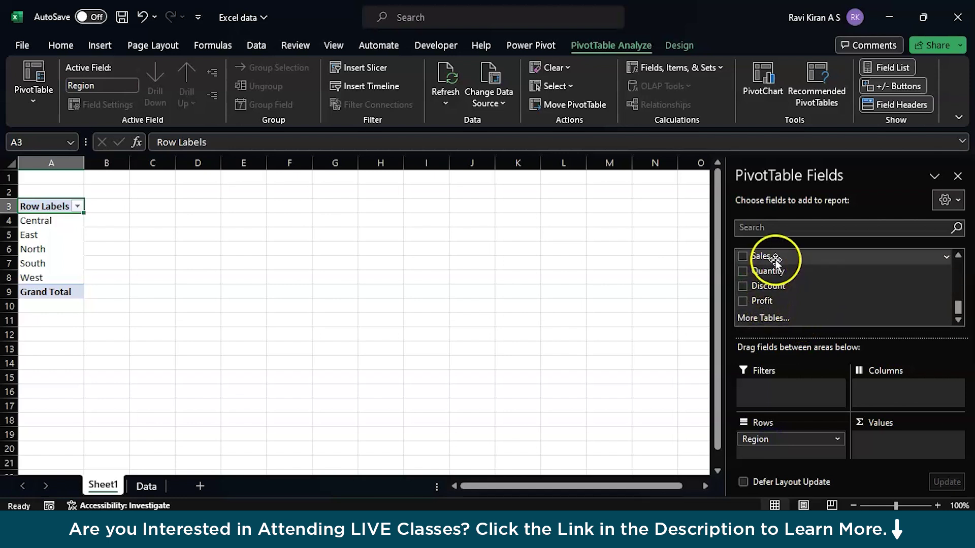
pyautogui.moveTo(769, 260); pyautogui.dragTo(898, 437)
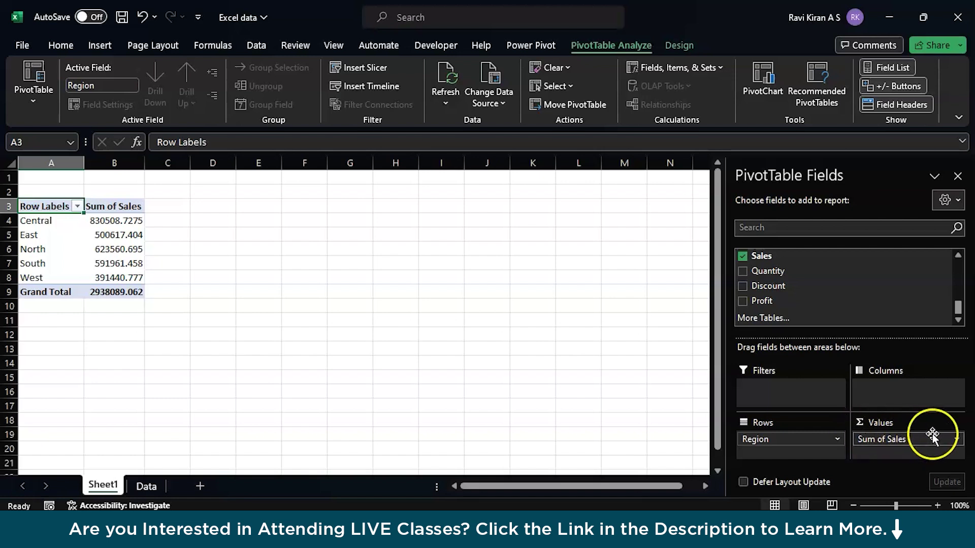
# Sort the pivot table's regions by sales from largest to smallest
pyautogui.click(116, 247)
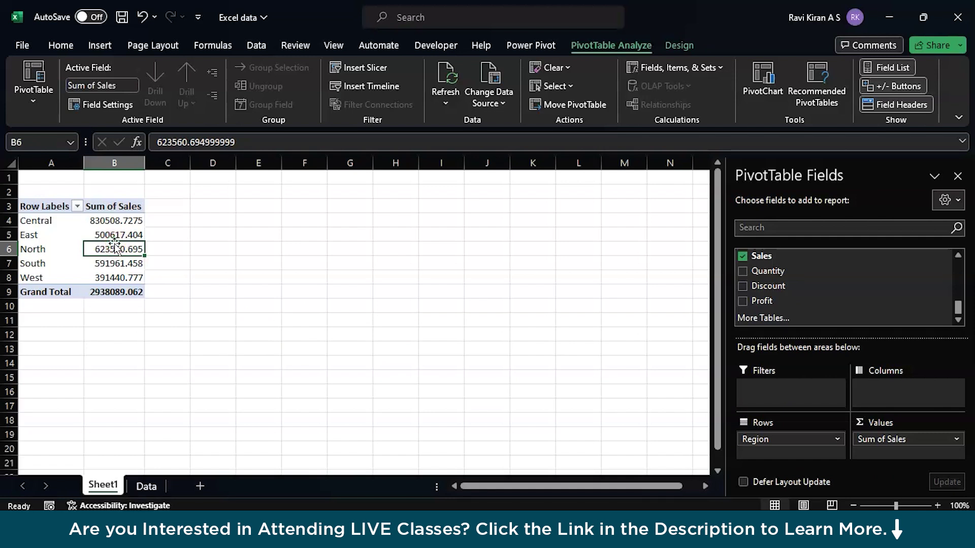
pyautogui.moveTo(116, 247)
pyautogui.mouseDown()
pyautogui.moveTo(209, 286)
pyautogui.moveTo(135, 248)
pyautogui.mouseUp()
pyautogui.rightClick(135, 247)
pyautogui.moveTo(229, 353)
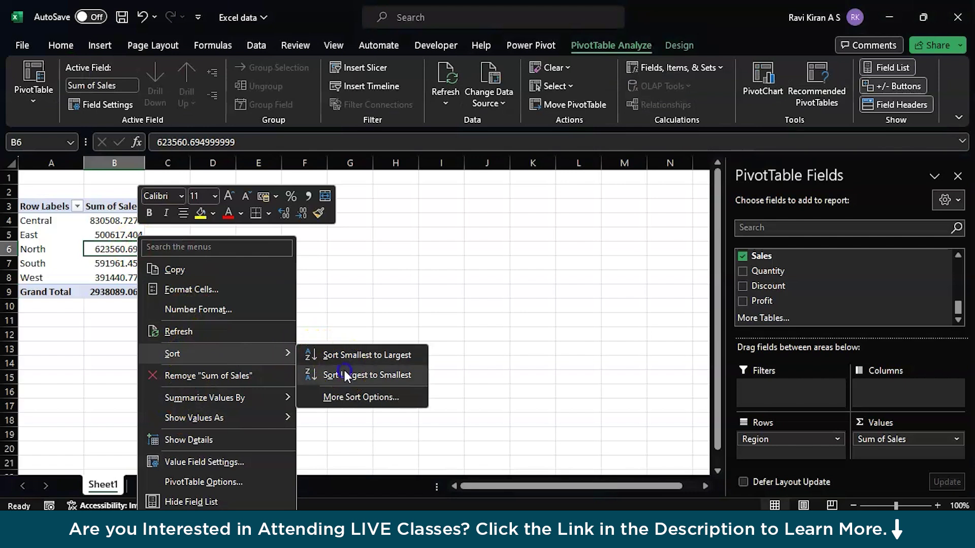
pyautogui.click(341, 372)
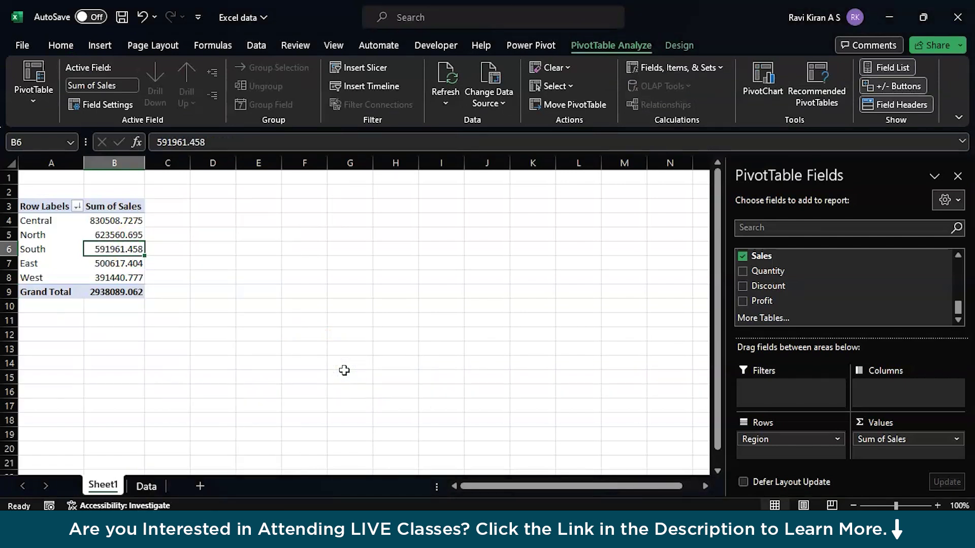
# Copy the region names and sales totals into cell A1 of a new Sheet2
pyautogui.moveTo(33, 222); pyautogui.dragTo(59, 276)
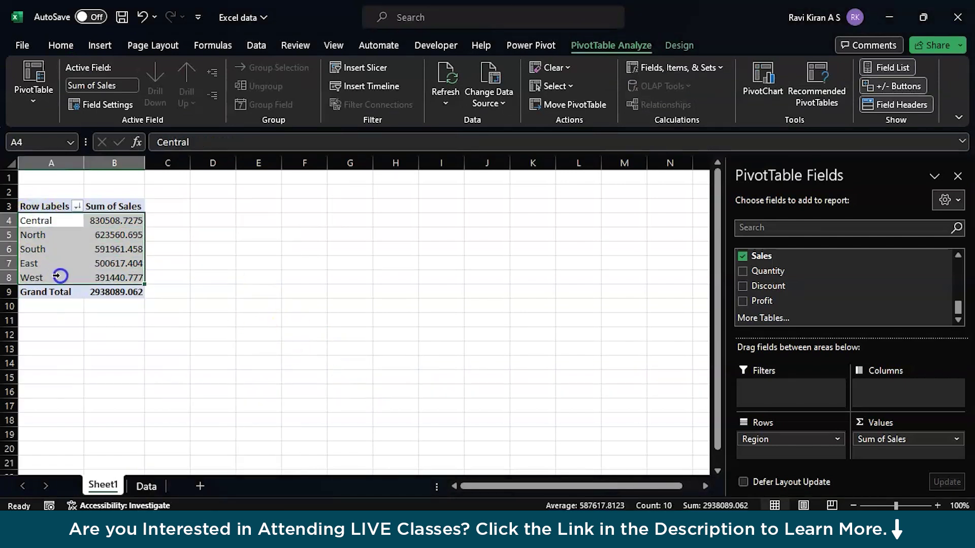
pyautogui.hotkey('ctrl', 'c')
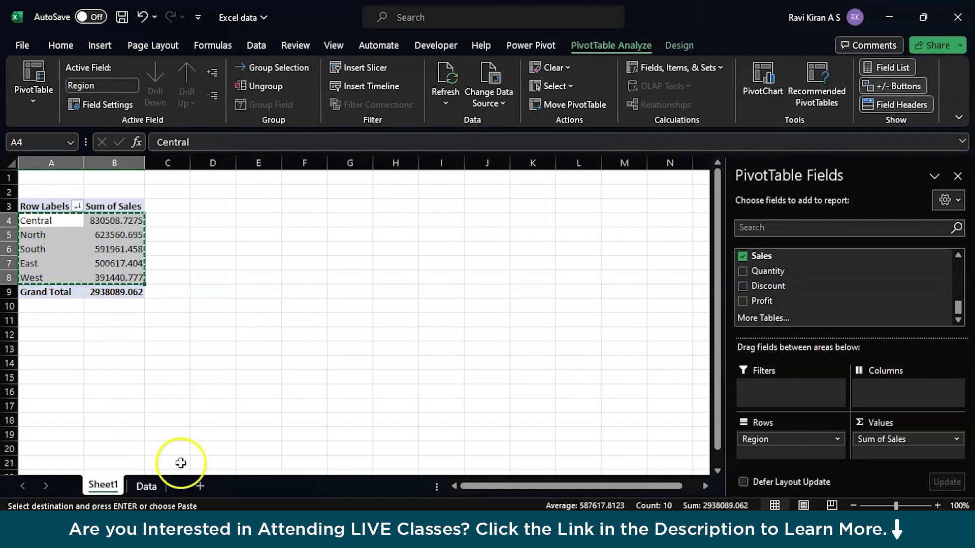
pyautogui.click(200, 486)
pyautogui.hotkey('ctrl', 'v')
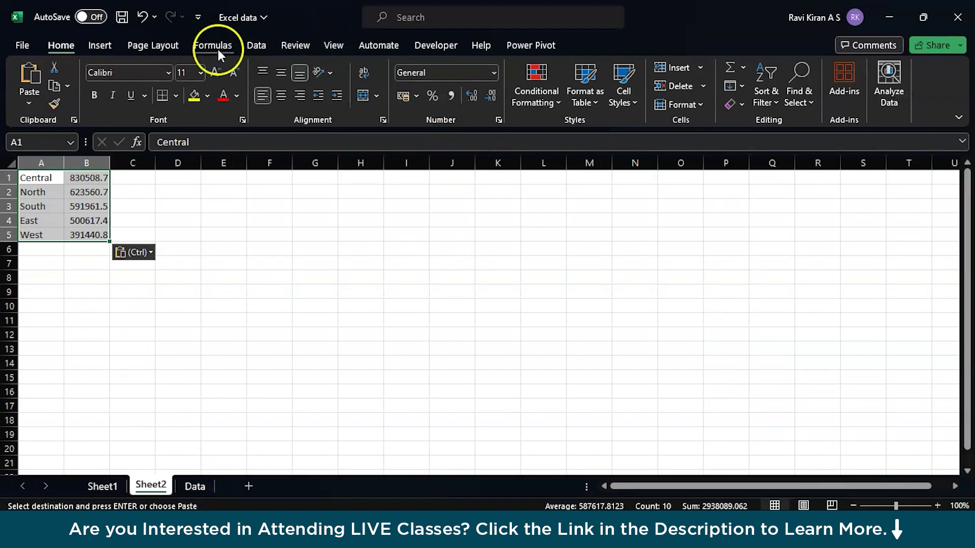
# Insert a Funnel chart of the region sales from the Recommended Charts list
pyautogui.click(104, 44)
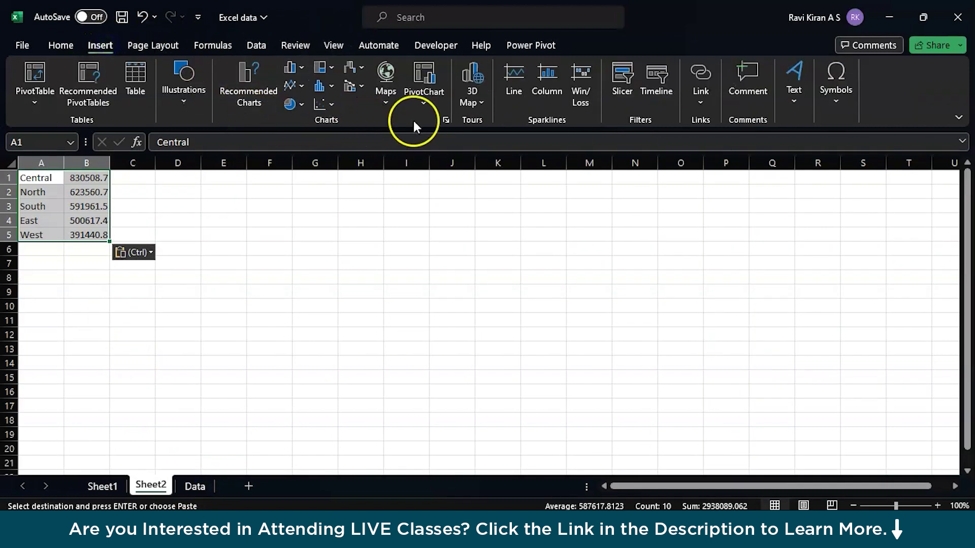
pyautogui.click(445, 122)
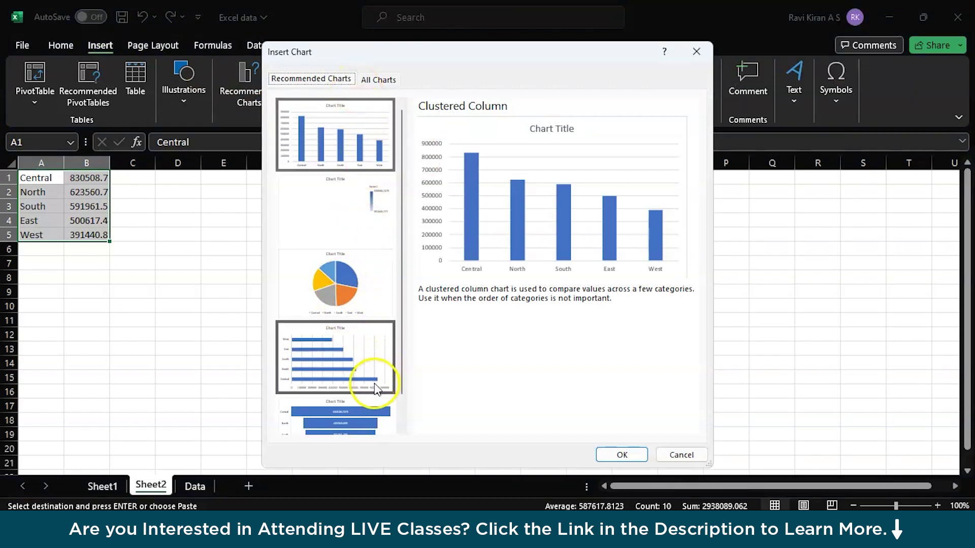
pyautogui.scroll(-1, 374, 370)
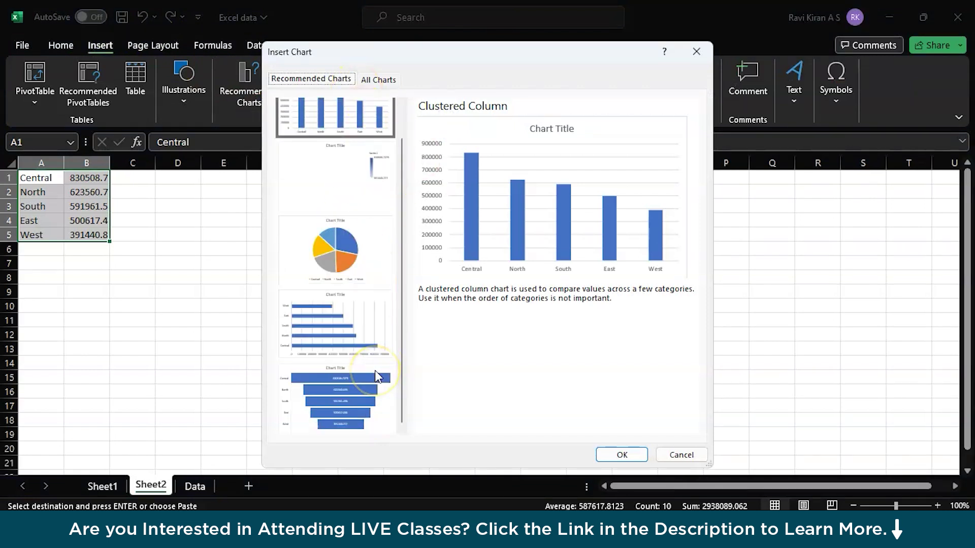
pyautogui.click(352, 395)
pyautogui.click(622, 454)
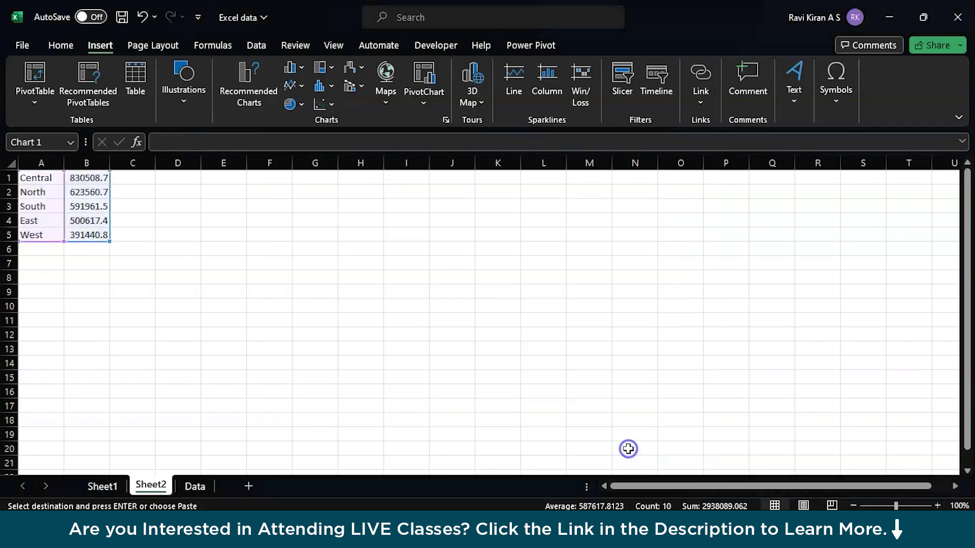
# Retitle the funnel chart 'Region-wise Sales Report'
pyautogui.click(482, 233)
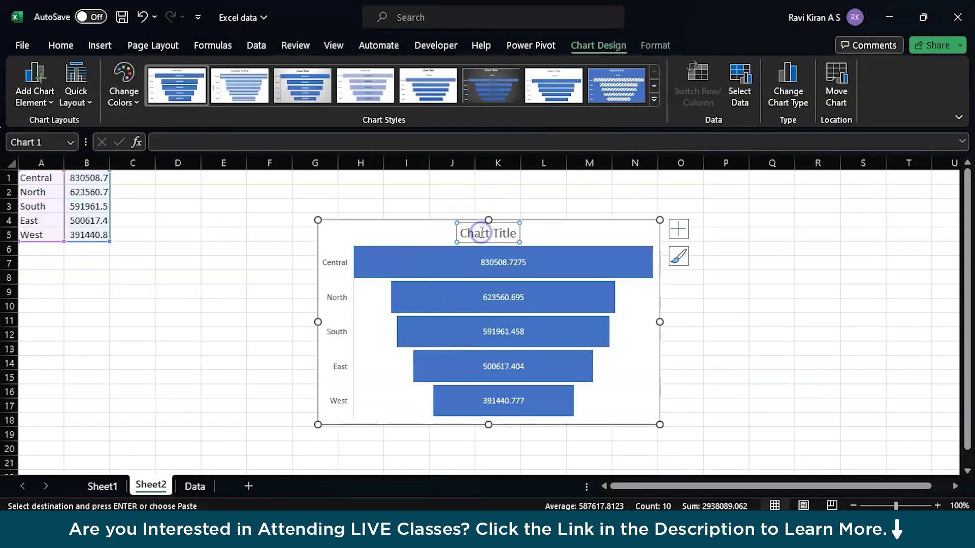
pyautogui.click(481, 233)
pyautogui.tripleClick(482, 233)
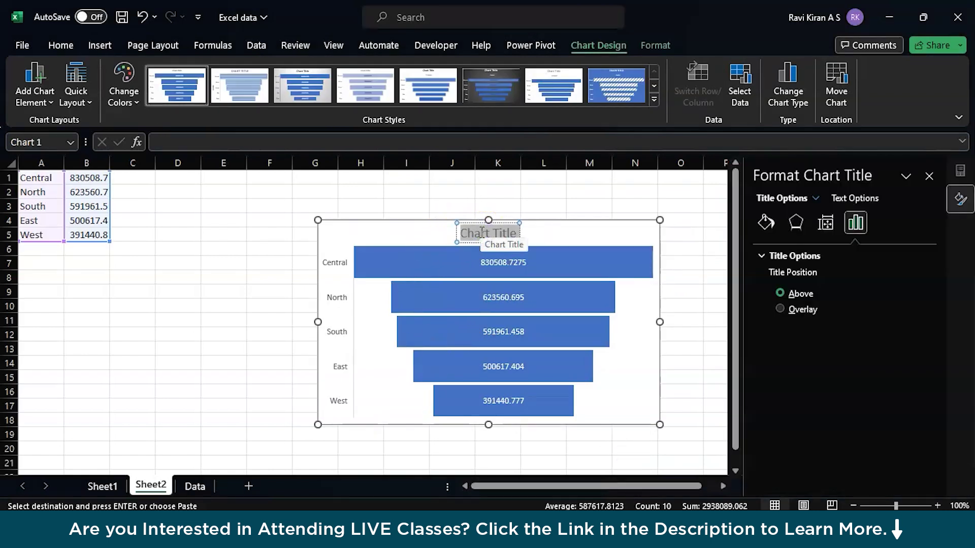
pyautogui.write('Reg')
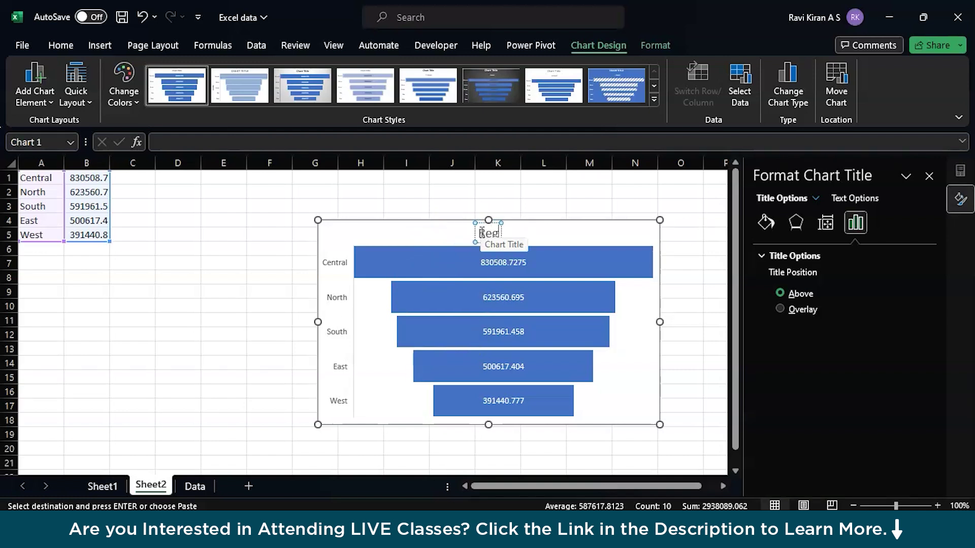
pyautogui.write('ion-wise Sales Report')
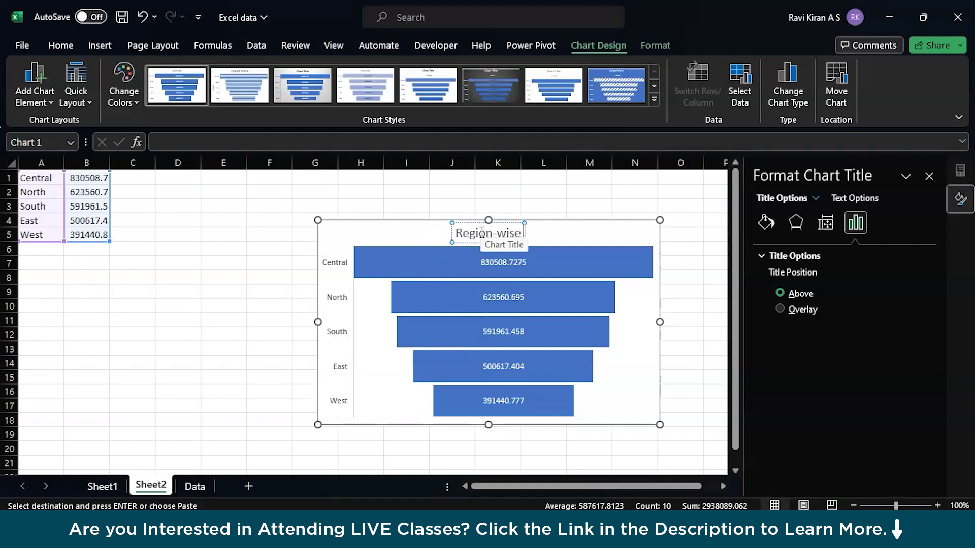
pyautogui.click(715, 292)
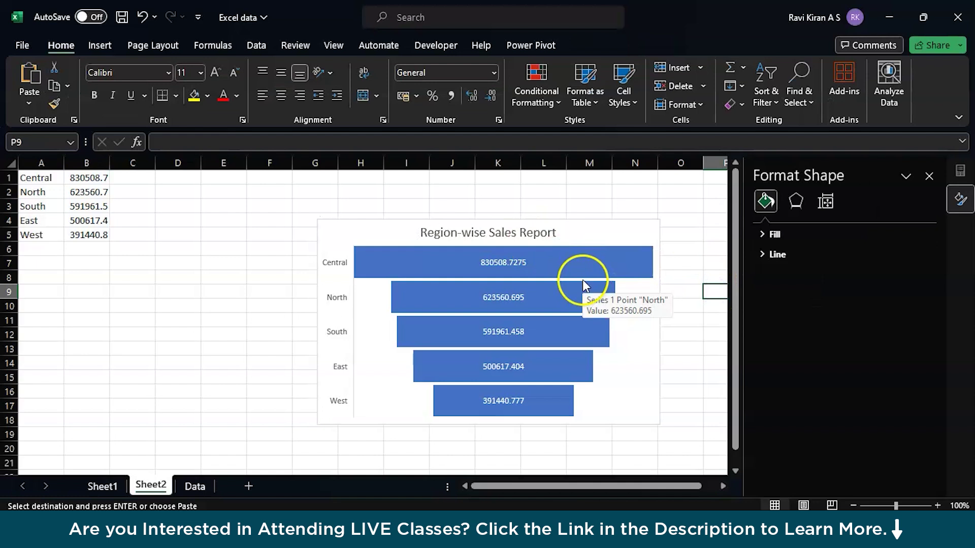
# Format column B as $ English (United States) currency with no decimal places
pyautogui.click(86, 163)
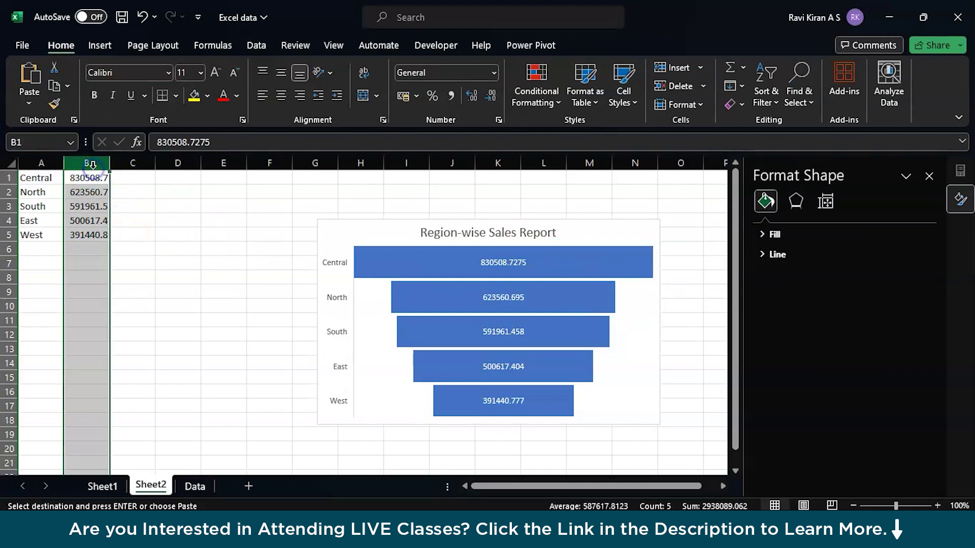
pyautogui.click(498, 120)
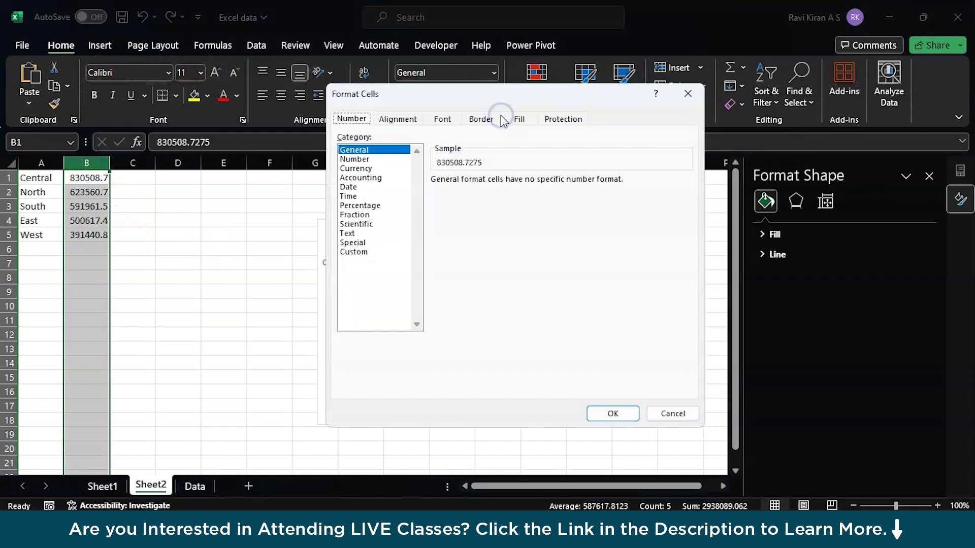
pyautogui.click(361, 169)
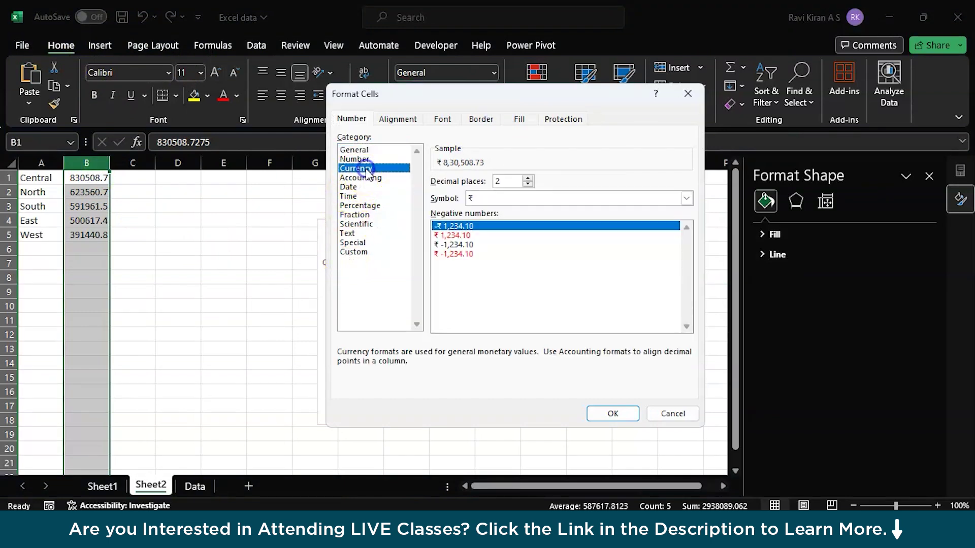
pyautogui.click(515, 204)
pyautogui.scroll(-1, 515, 340)
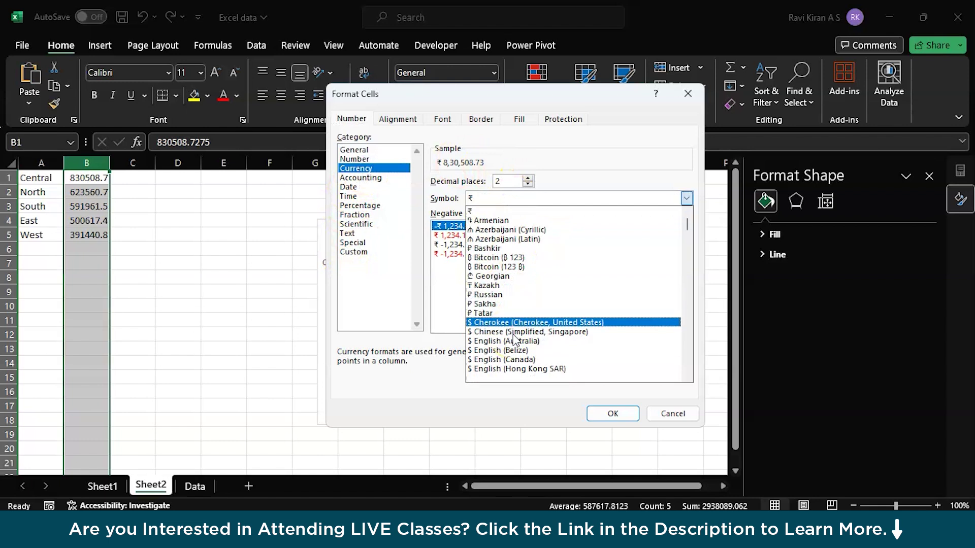
pyautogui.scroll(-2, 516, 339)
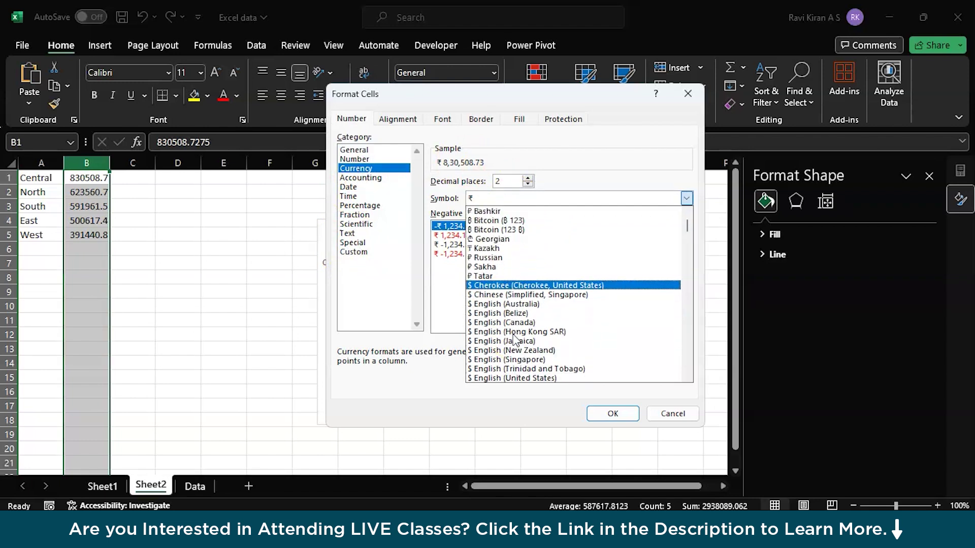
pyautogui.scroll(-3, 516, 340)
pyautogui.click(522, 370)
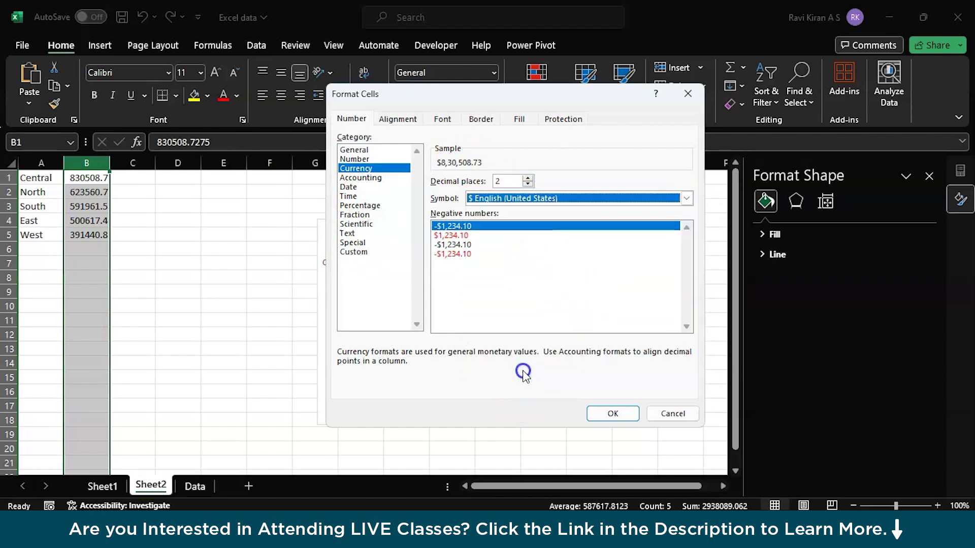
pyautogui.click(602, 412)
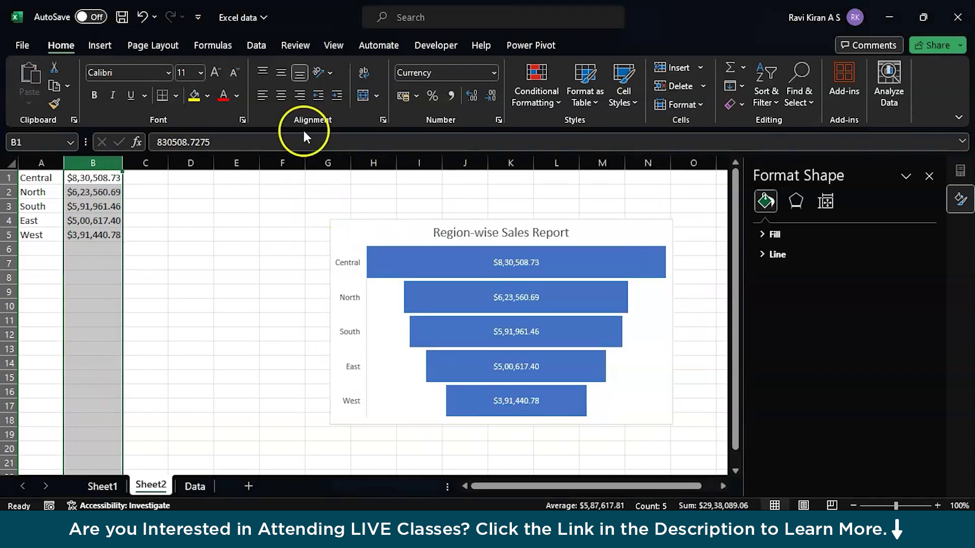
pyautogui.click(492, 96)
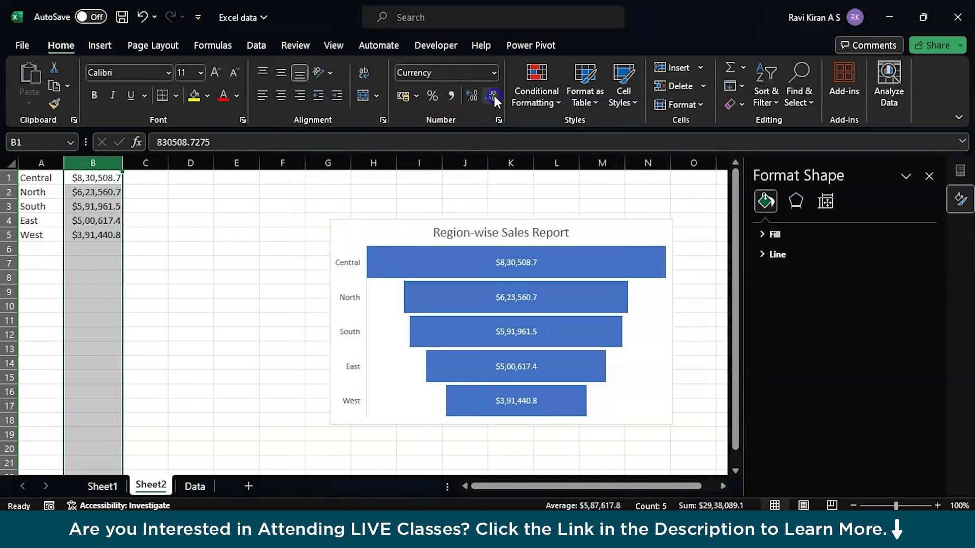
pyautogui.click(493, 95)
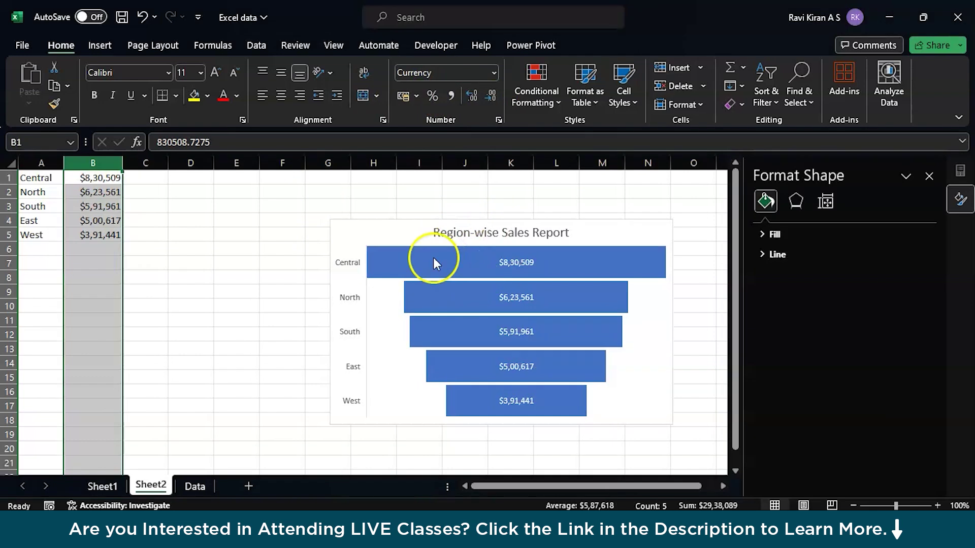
# Select the funnel chart and expand its chart area fill settings, then deselect it
pyautogui.click(624, 232)
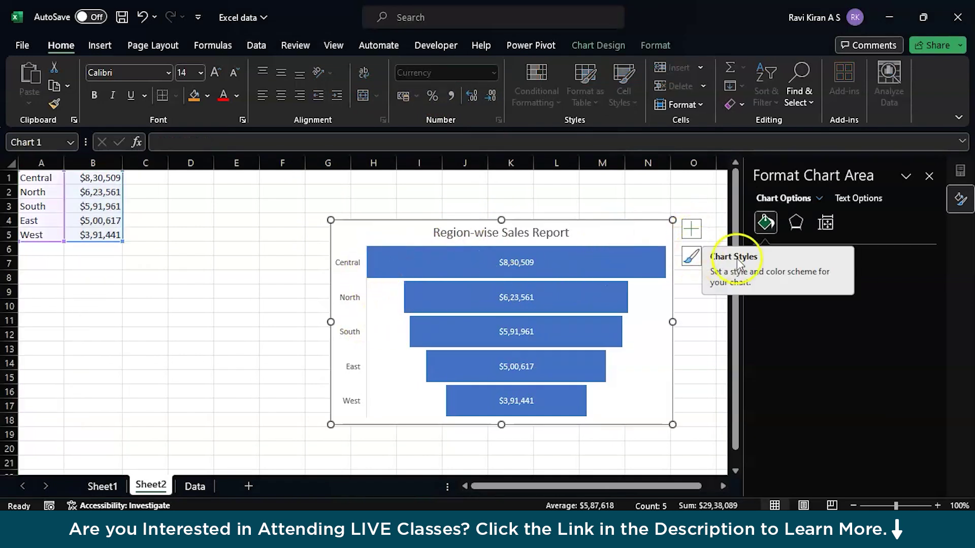
pyautogui.click(763, 255)
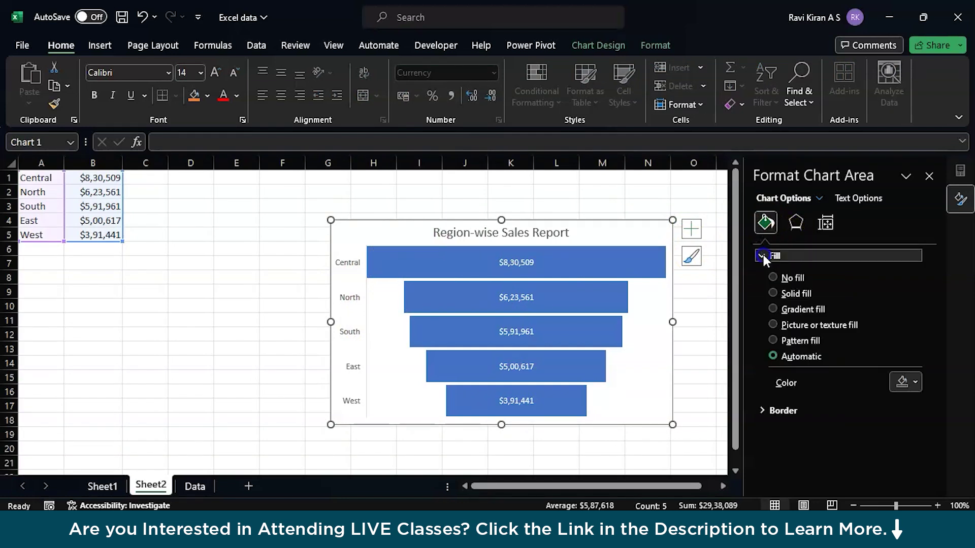
pyautogui.click(721, 392)
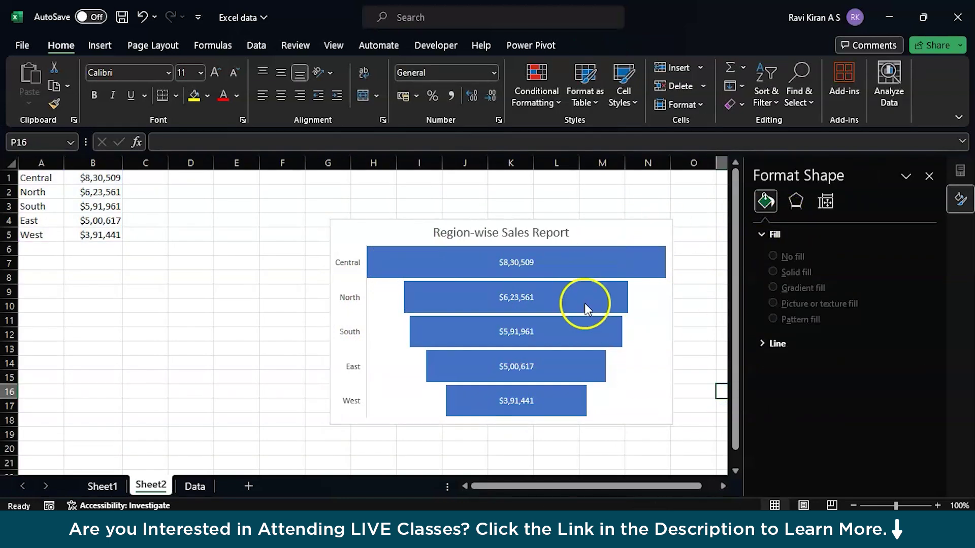